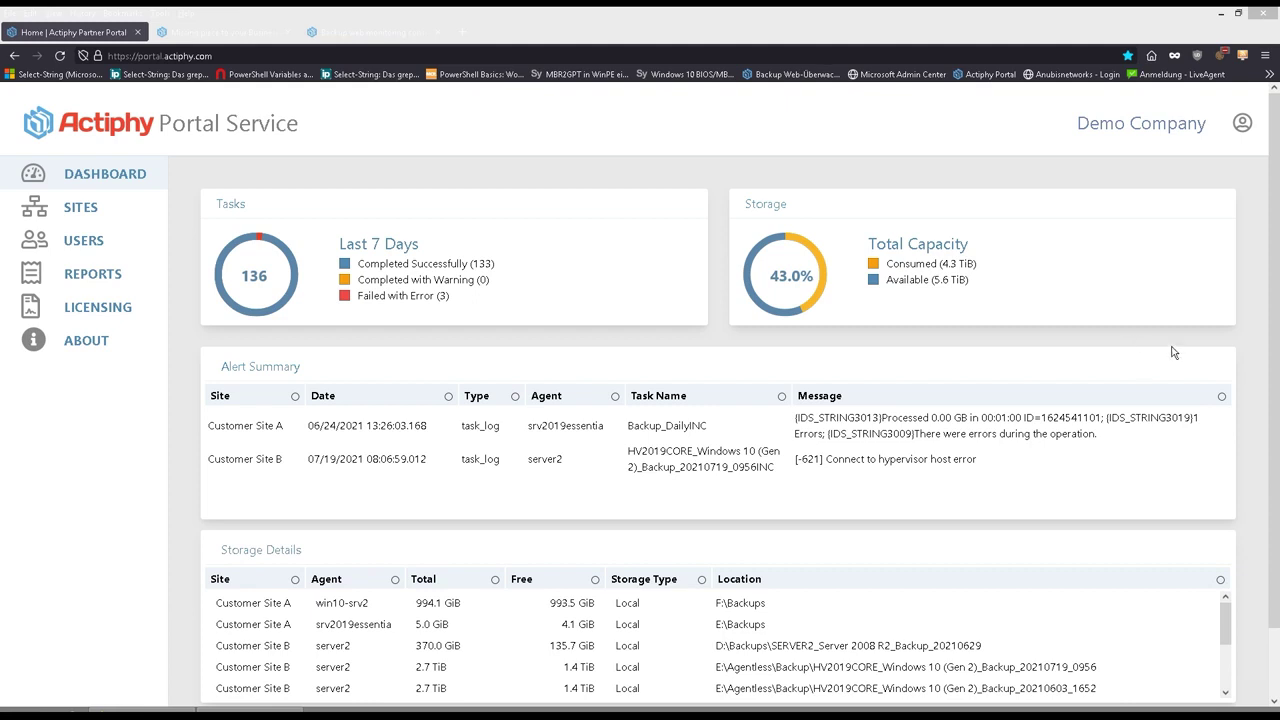
Step: Review the monitoring web-console landing page and the beta installation page, and return to the portal dashboard
left_click(220, 38)
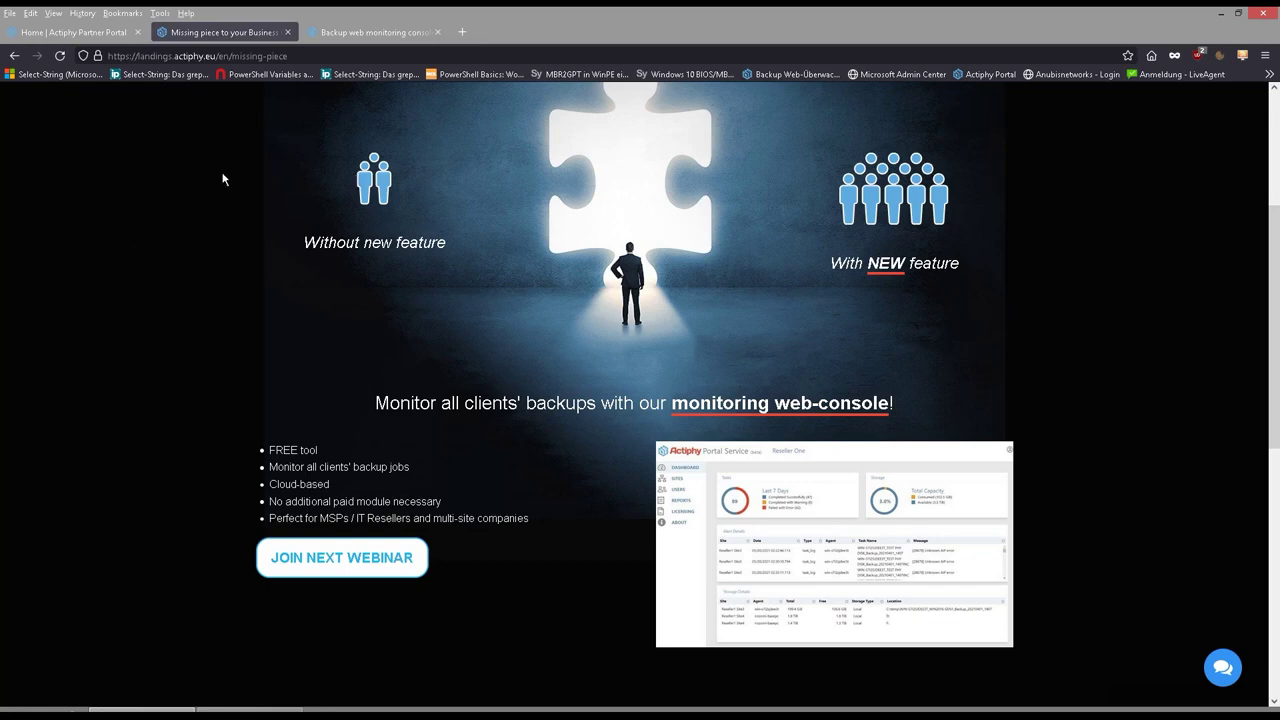
scroll(222, 171, "down", 5)
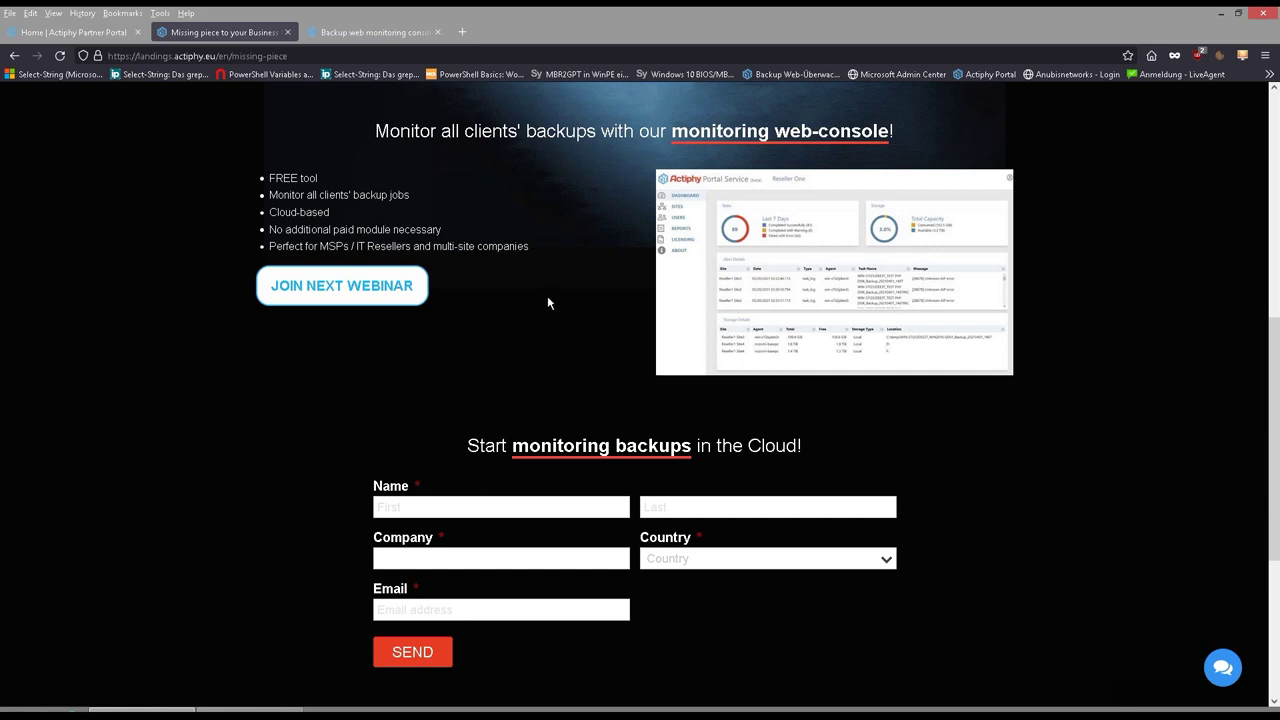
left_click(372, 32)
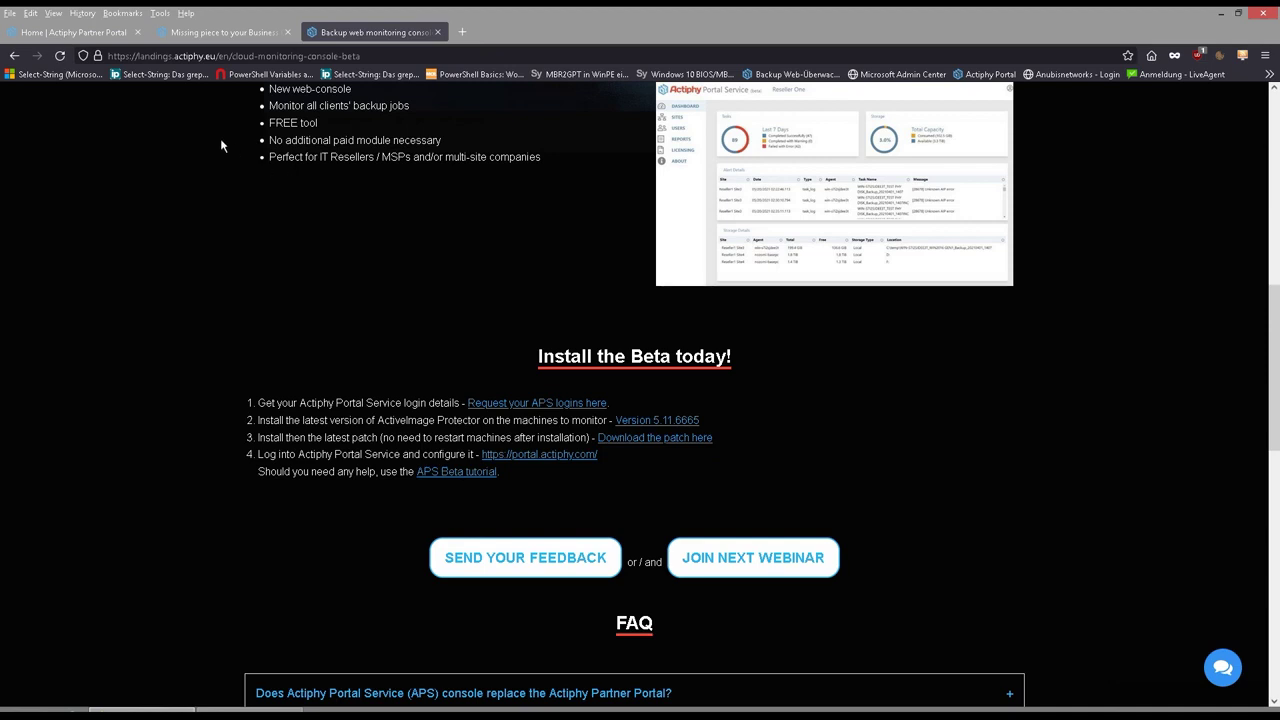
left_click(96, 33)
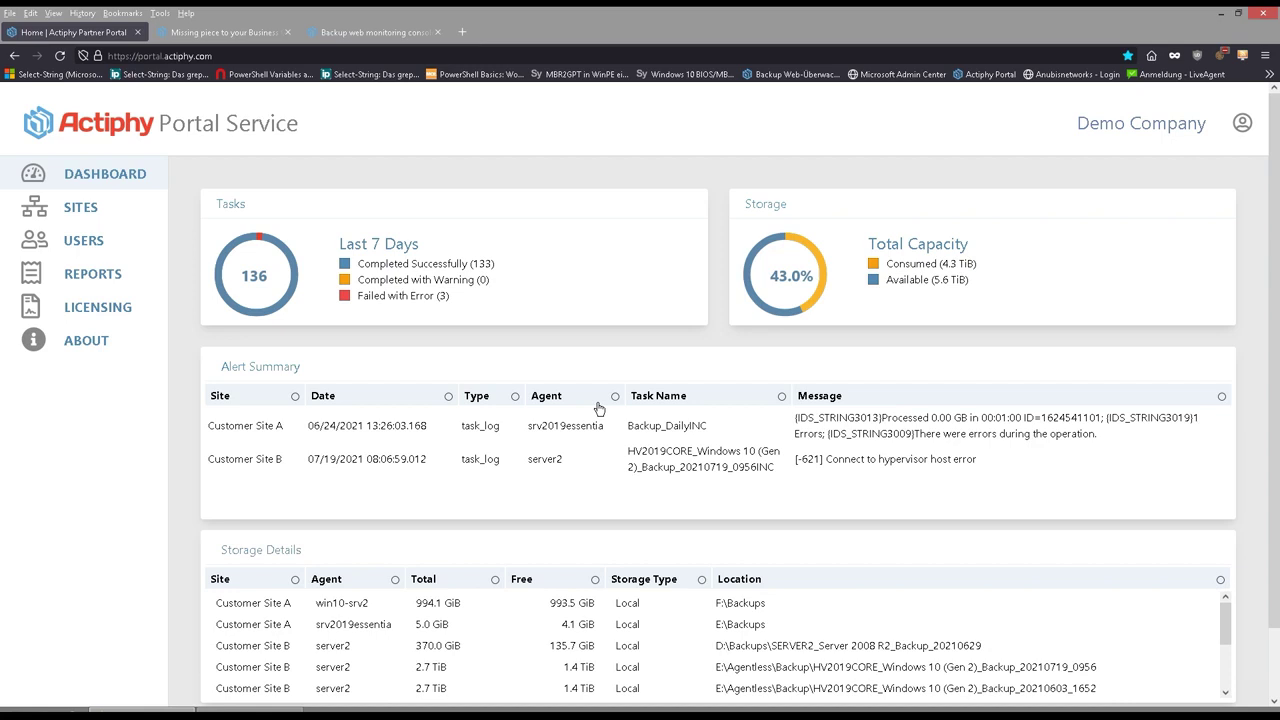
Step: Open the agents of Customer Site A from the alert summary and view the srv2019essentia agent's events
left_click(270, 426)
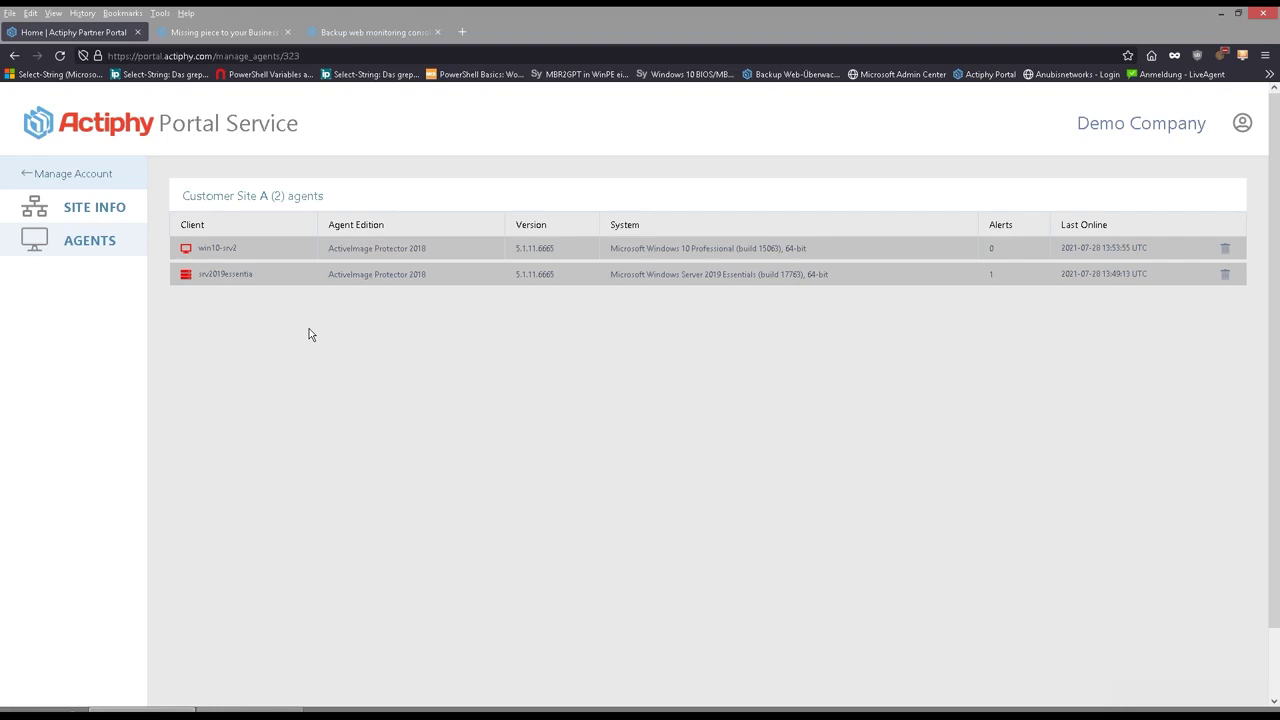
left_click(753, 276)
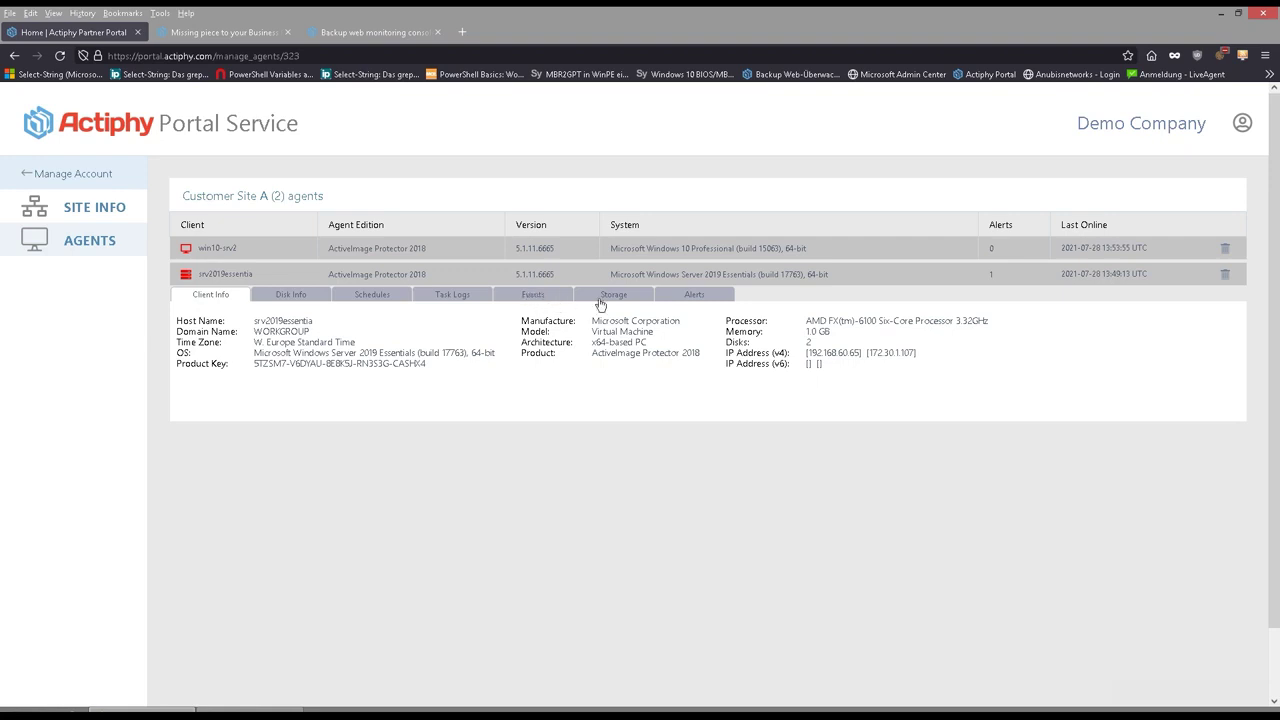
left_click(541, 300)
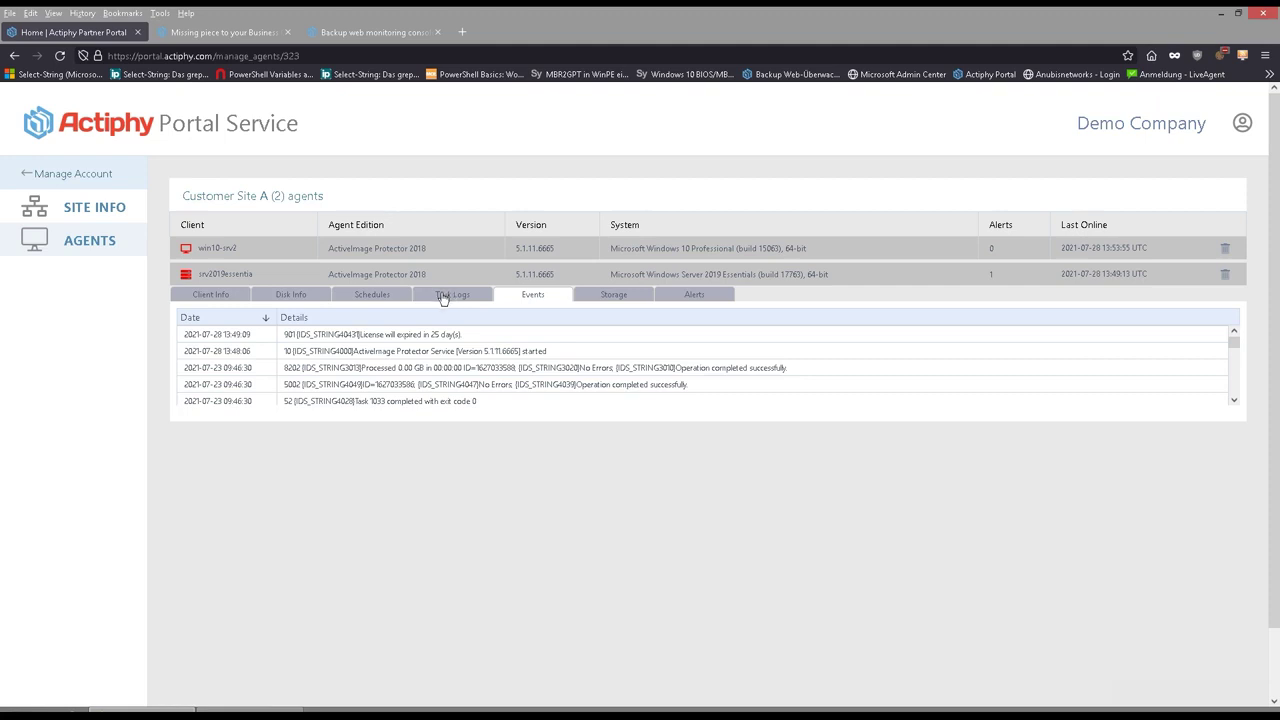
Step: Show the srv2019essentia agent's task logs and sort them by result so the failed task comes first
left_click(443, 297)
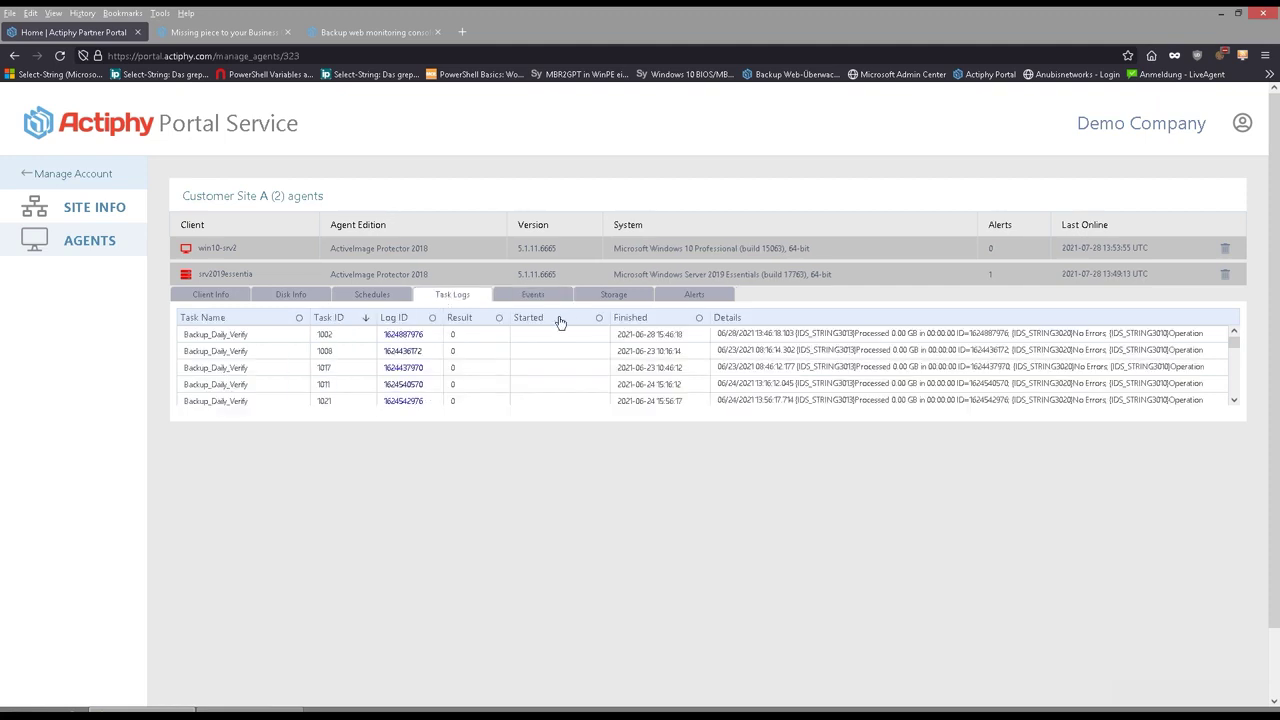
left_click(460, 318)
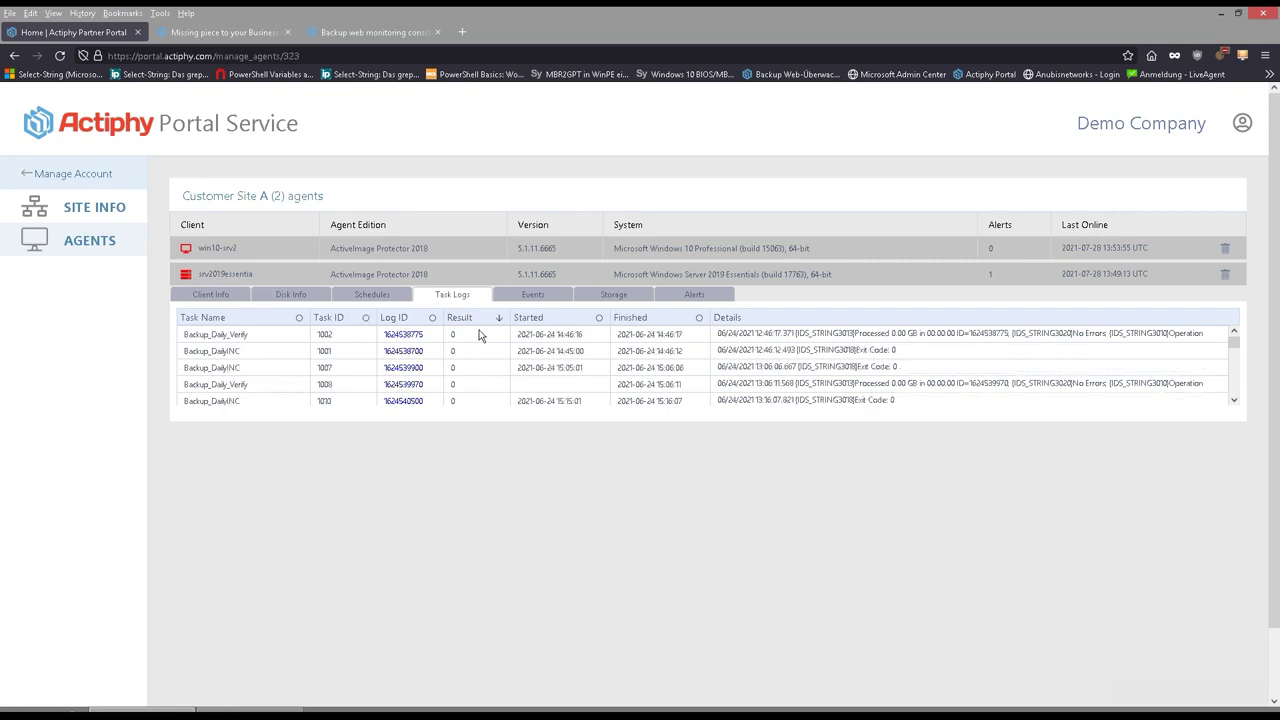
left_click(497, 319)
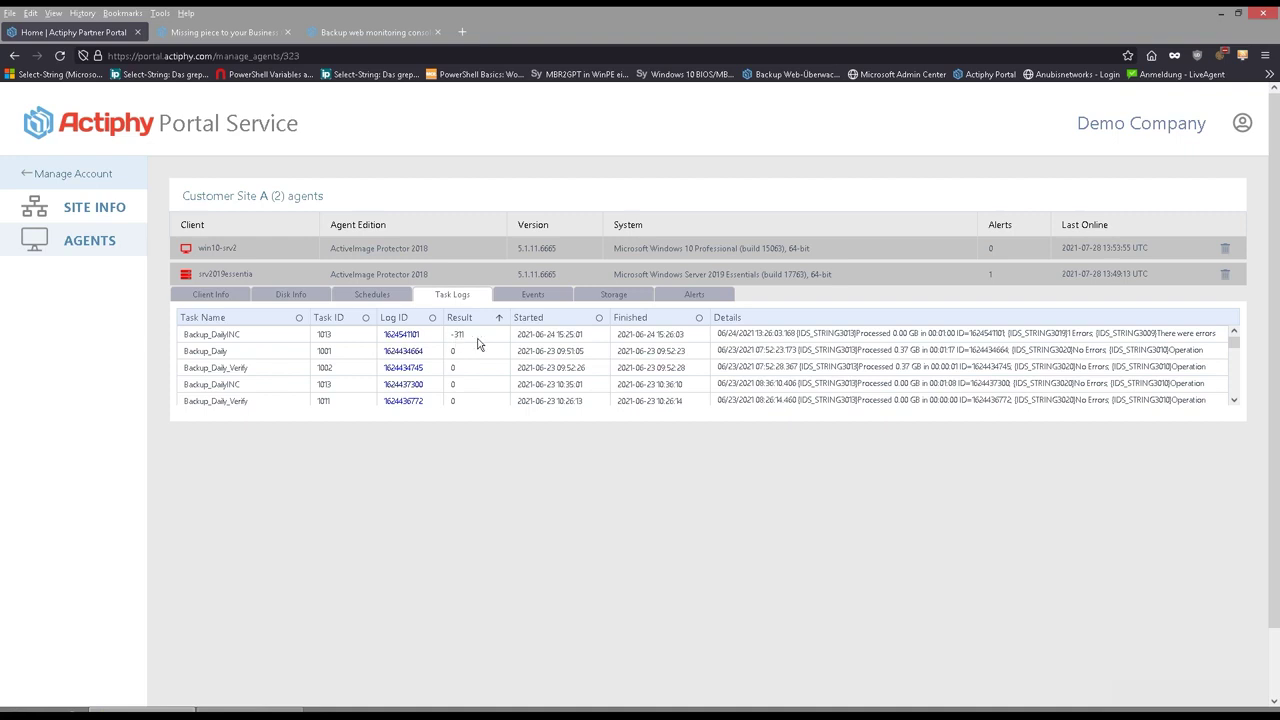
Step: Read the detailed log of the failed Backup_DailyINC task through to its end and close it
left_click(404, 335)
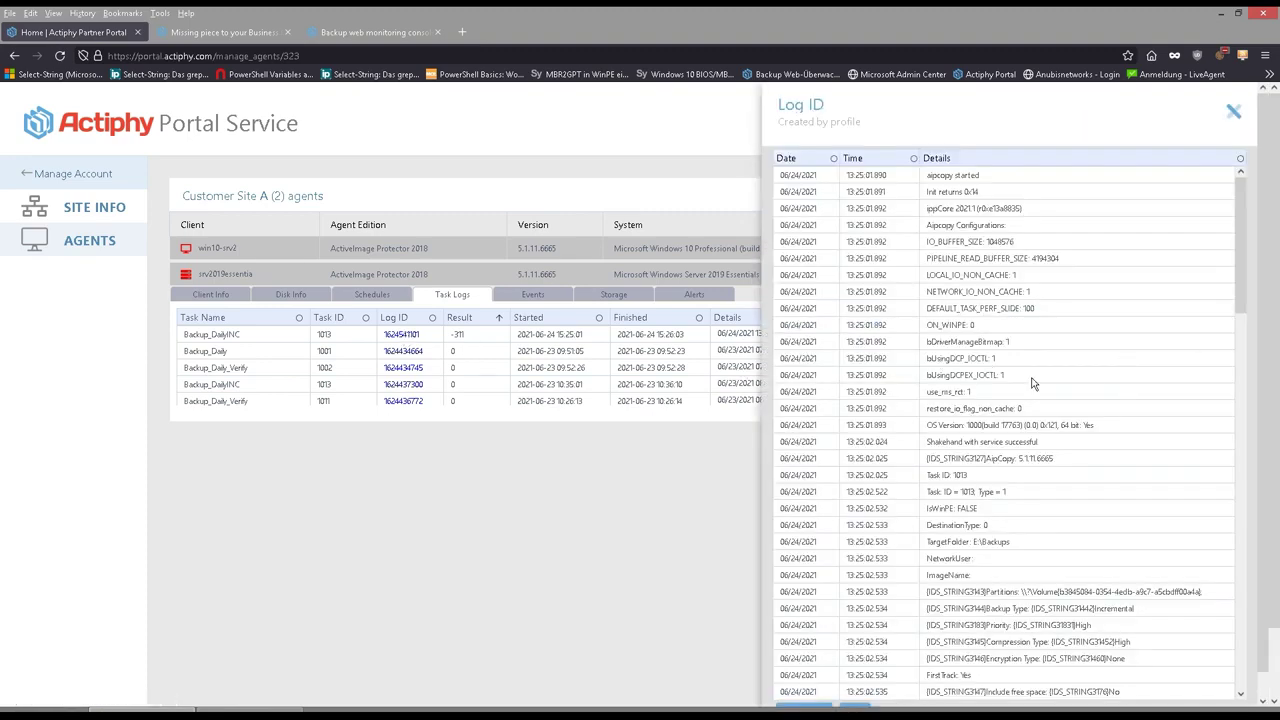
scroll(1058, 450, "down", 12)
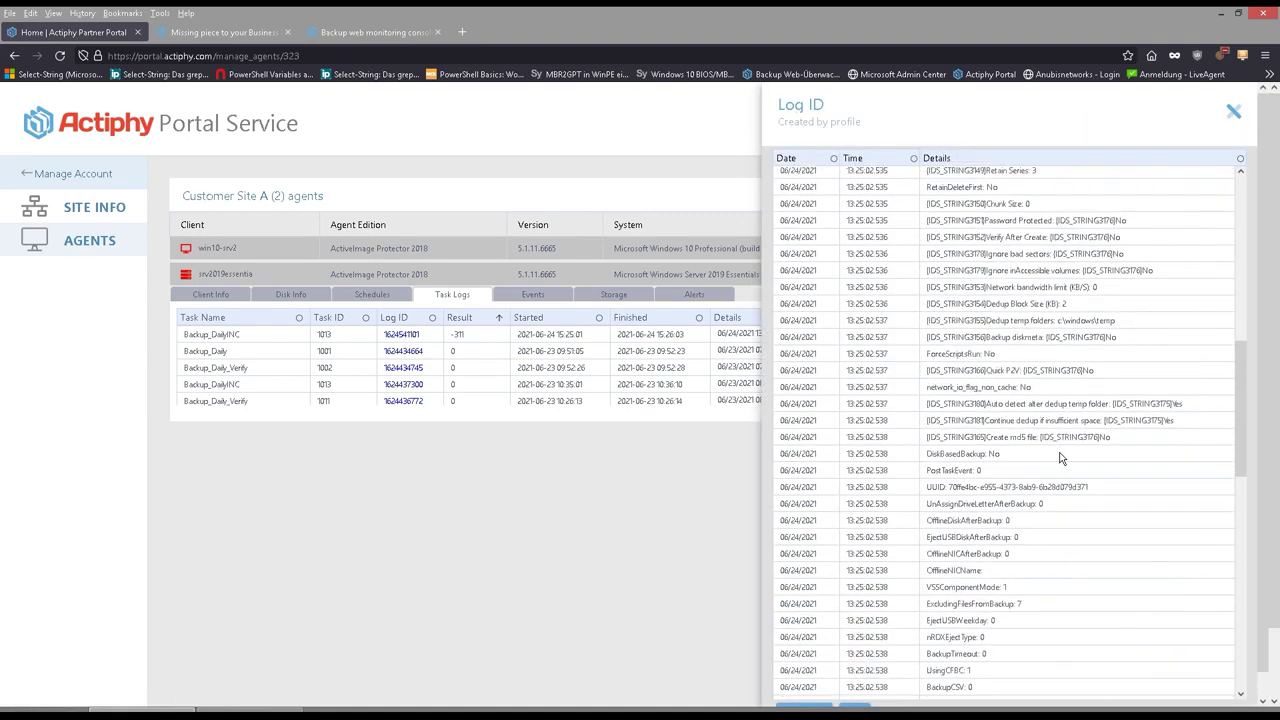
scroll(1062, 458, "down", 5)
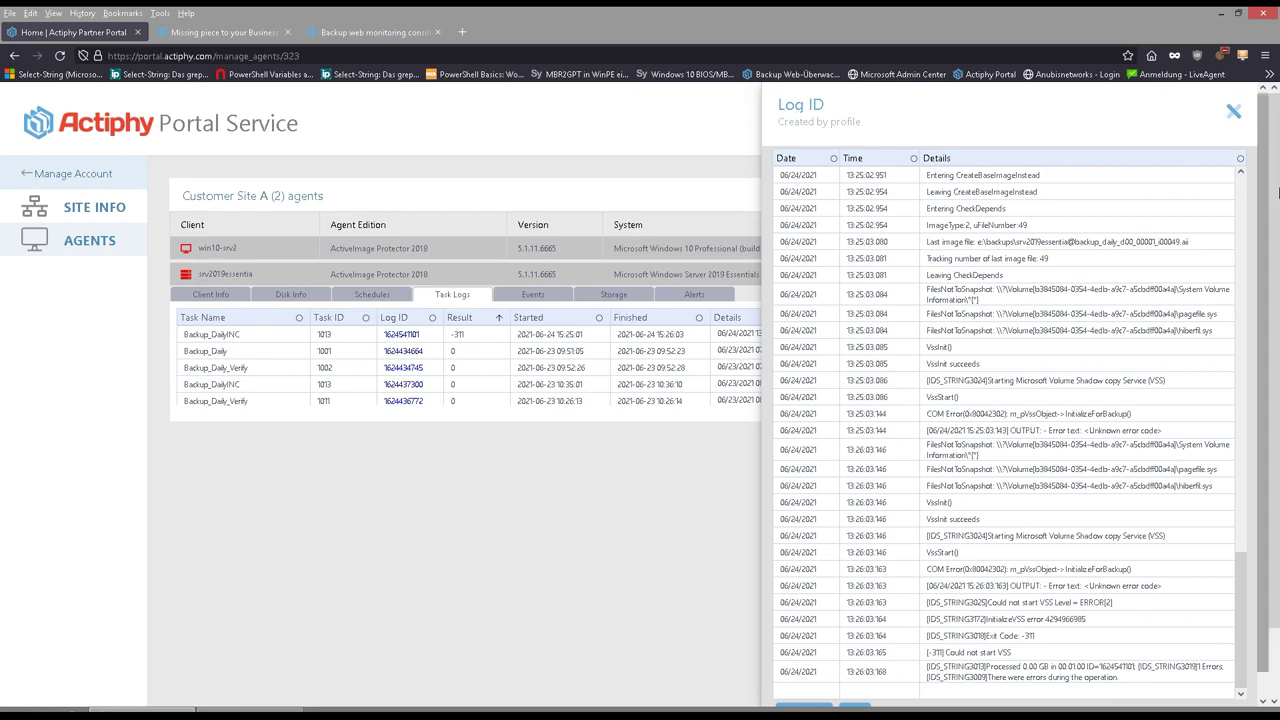
left_click(1233, 113)
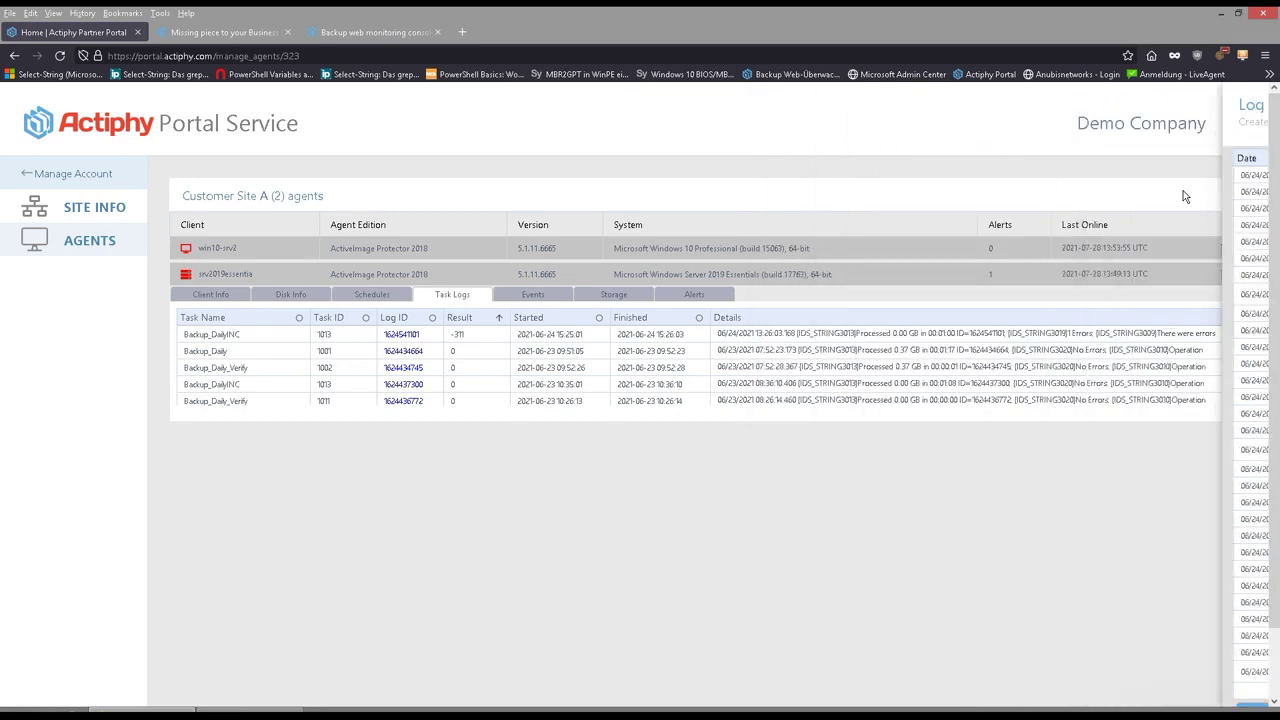
Step: View the srv2019essentia agent's alerts and return to the account dashboard
left_click(688, 297)
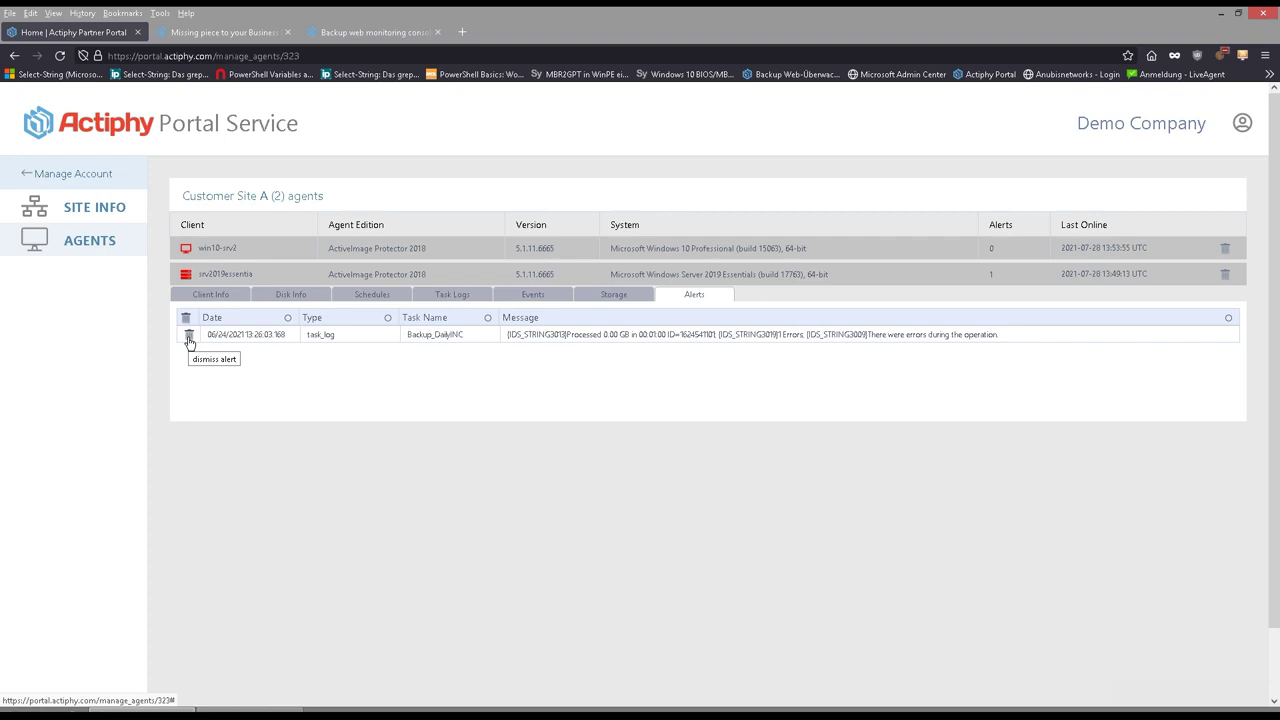
left_click(58, 175)
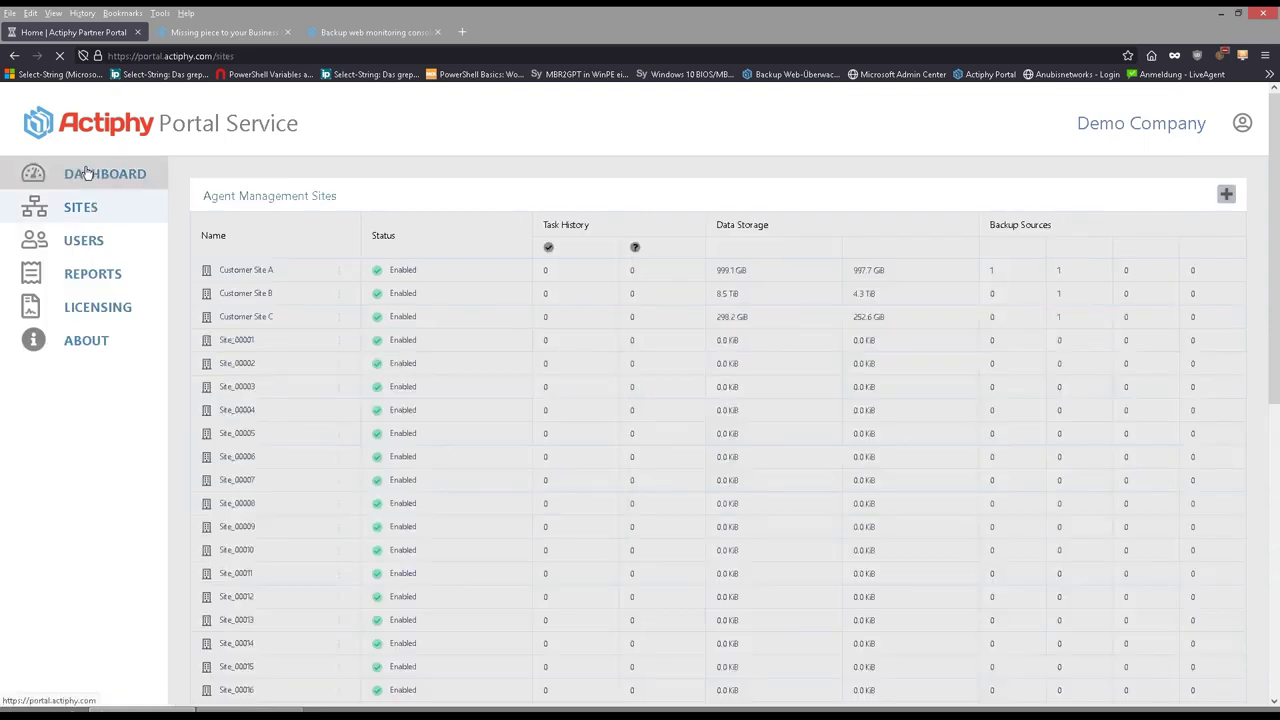
left_click(85, 178)
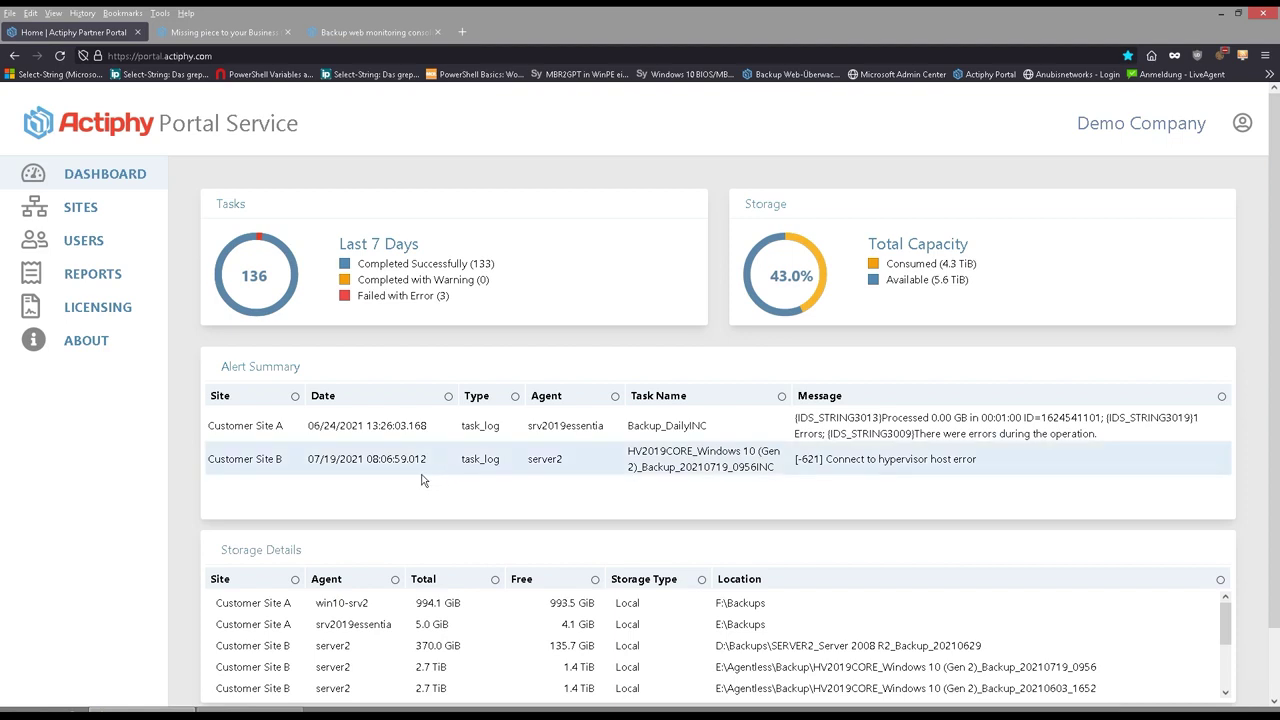
Step: Show the list of agent management sites, view the form for creating a new site, and close it
left_click(90, 214)
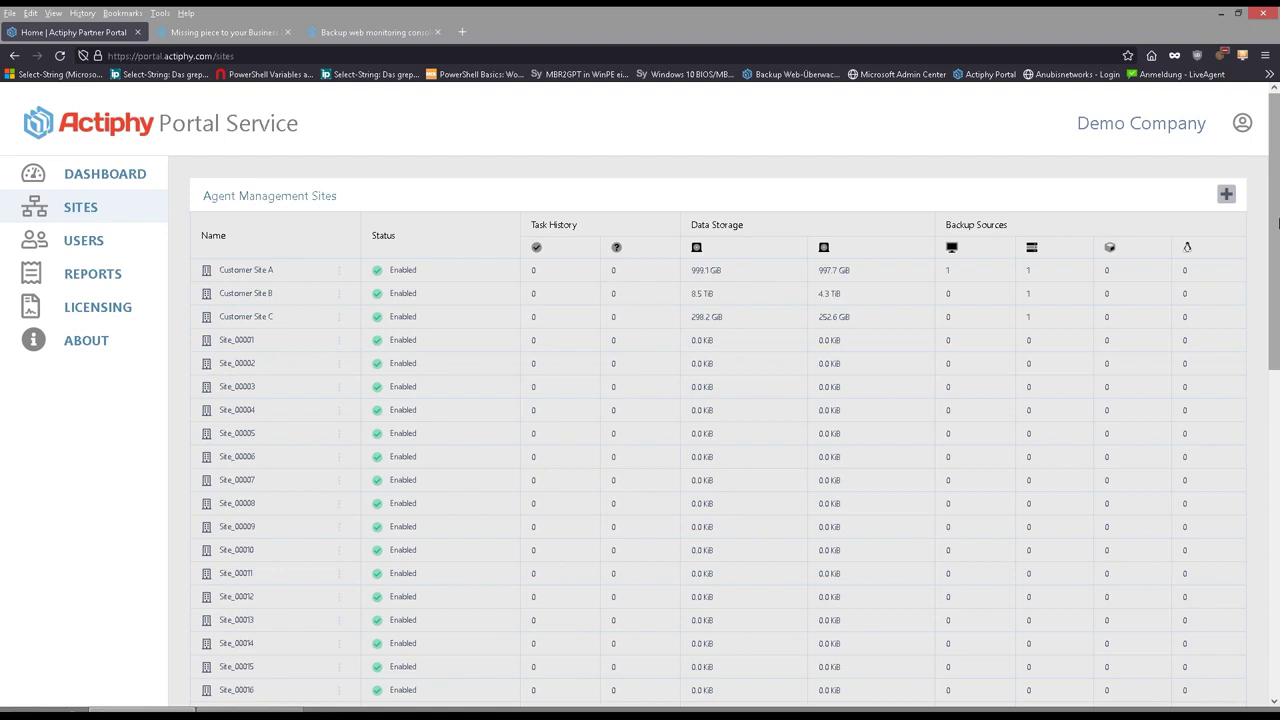
left_click(1222, 198)
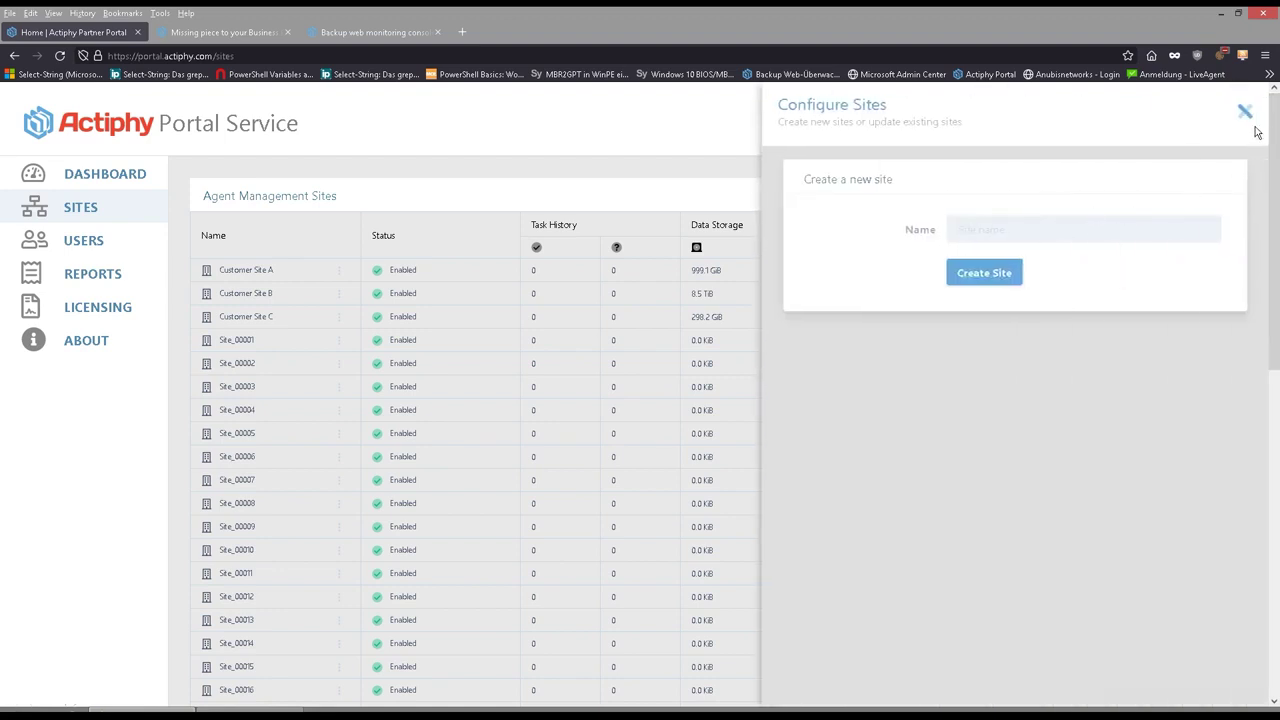
left_click(1245, 112)
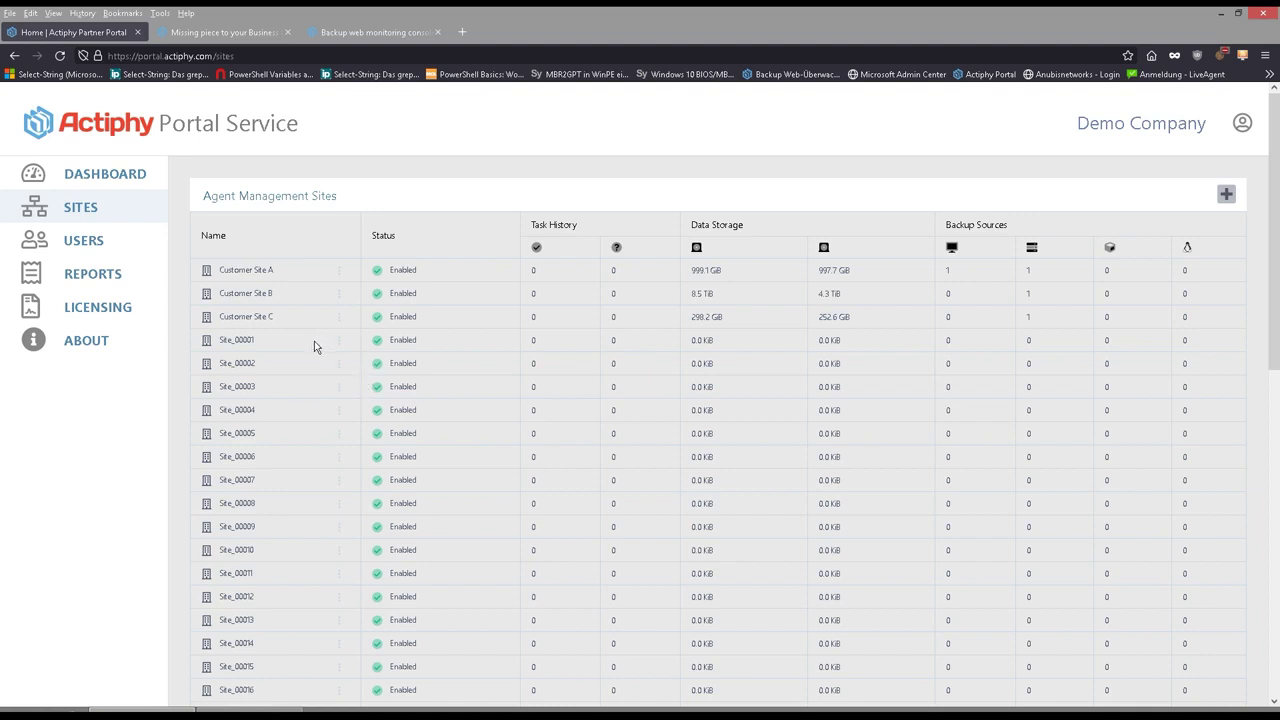
Step: Start creating a new portal user with the account type User and go to the site access settings
left_click(100, 245)
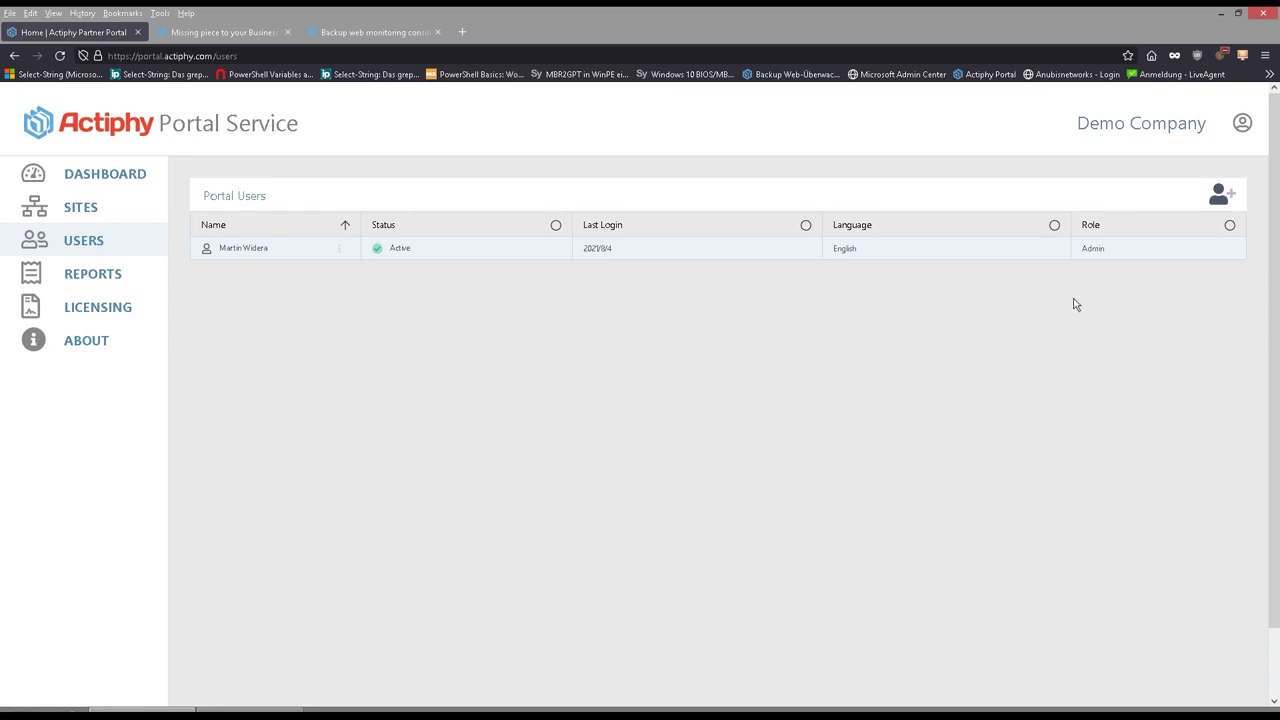
left_click(1220, 198)
left_click(1090, 231)
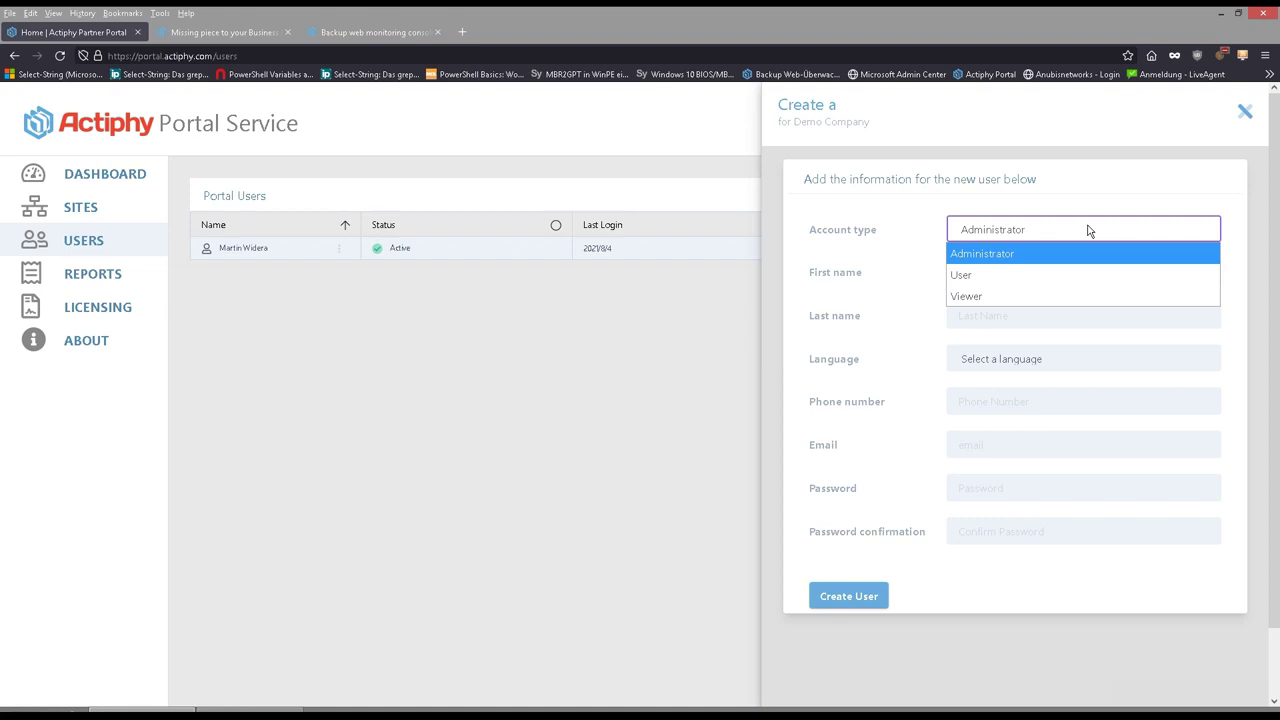
left_click(1012, 275)
scroll(943, 443, "down", 5)
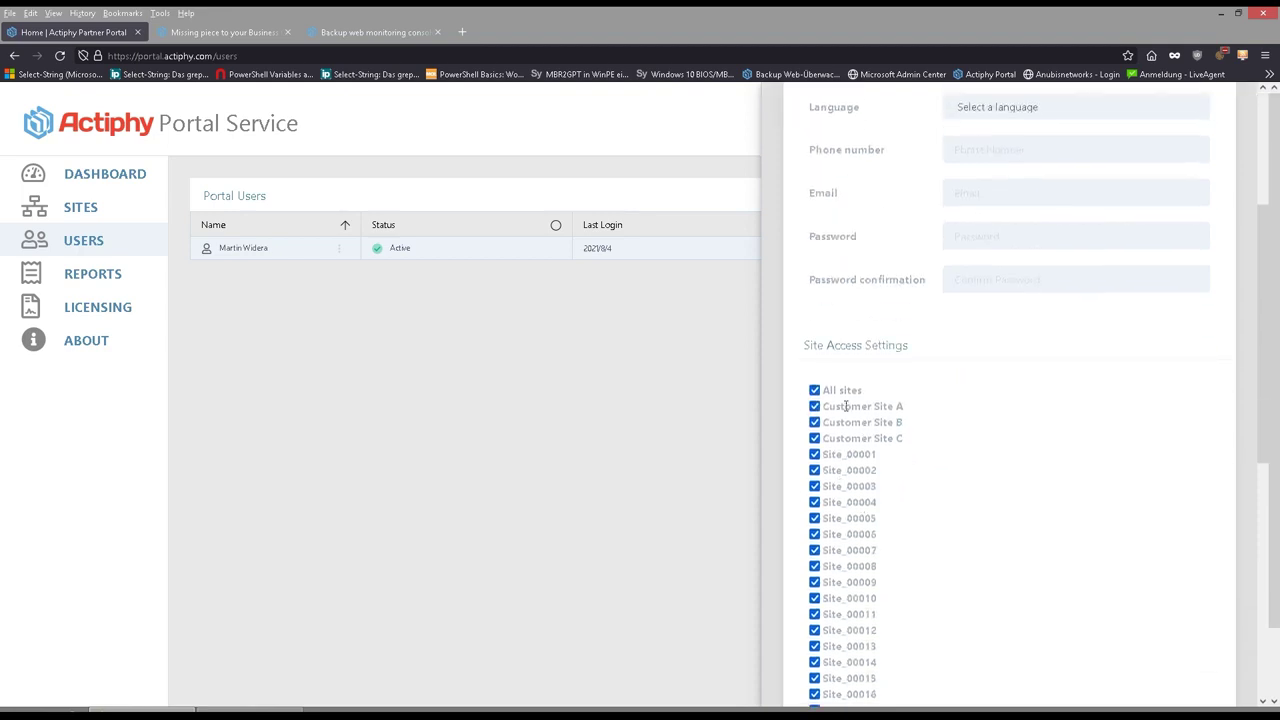
Step: Limit the new user's site access to Customer Site A, Customer Site B and Customer Site C
left_click(815, 391)
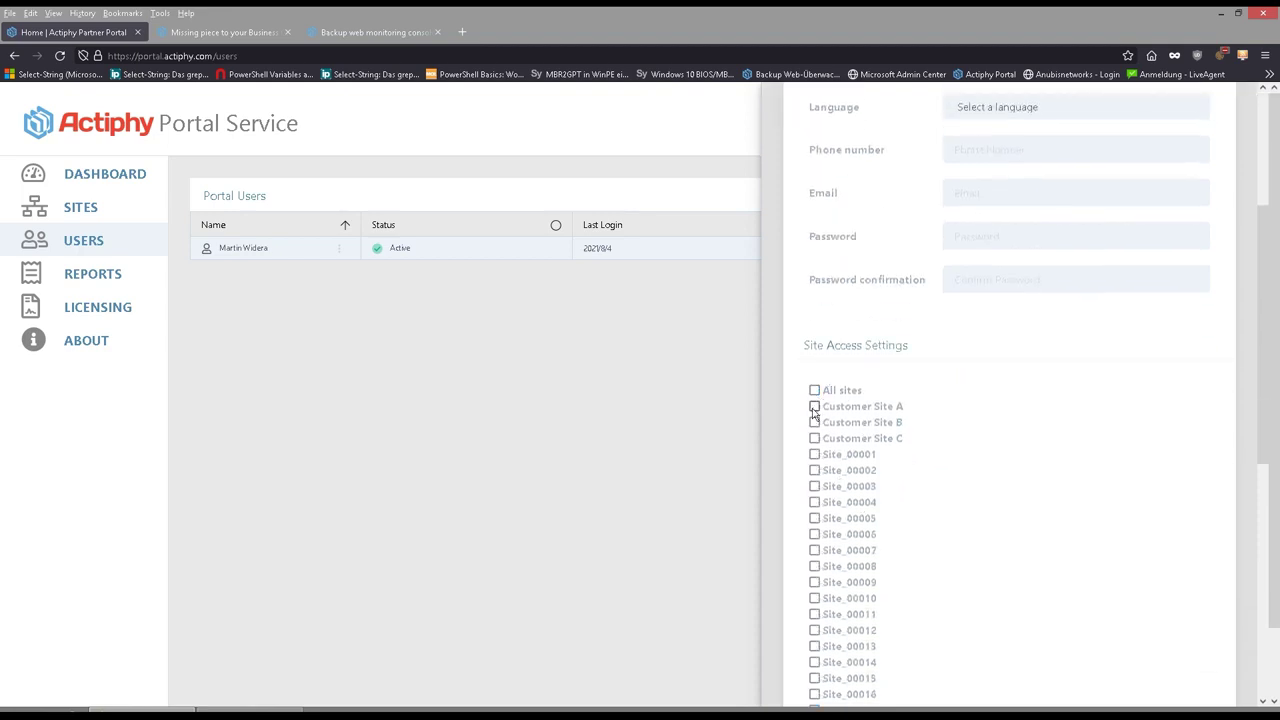
left_click(814, 407)
left_click(814, 422)
left_click(814, 437)
scroll(1117, 429, "up", 5)
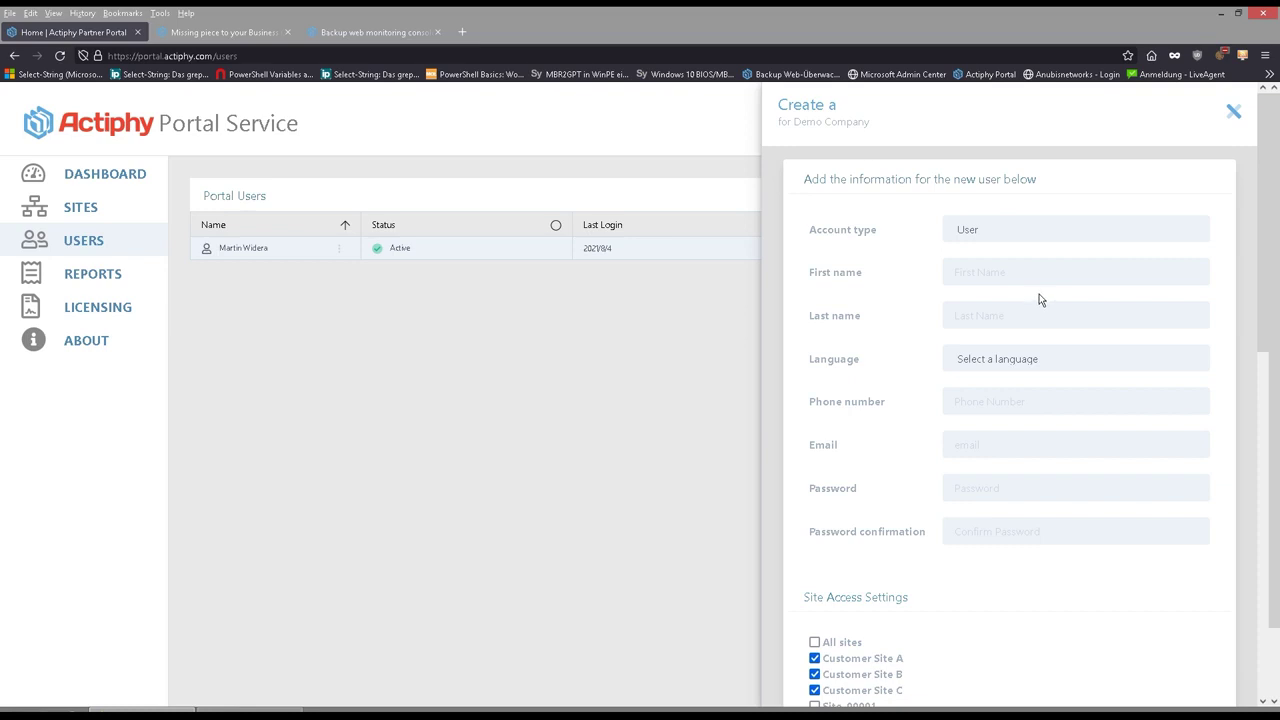
Step: Remove Customer Site B and Customer Site C from the new user's site access
scroll(1040, 299, "down", 3)
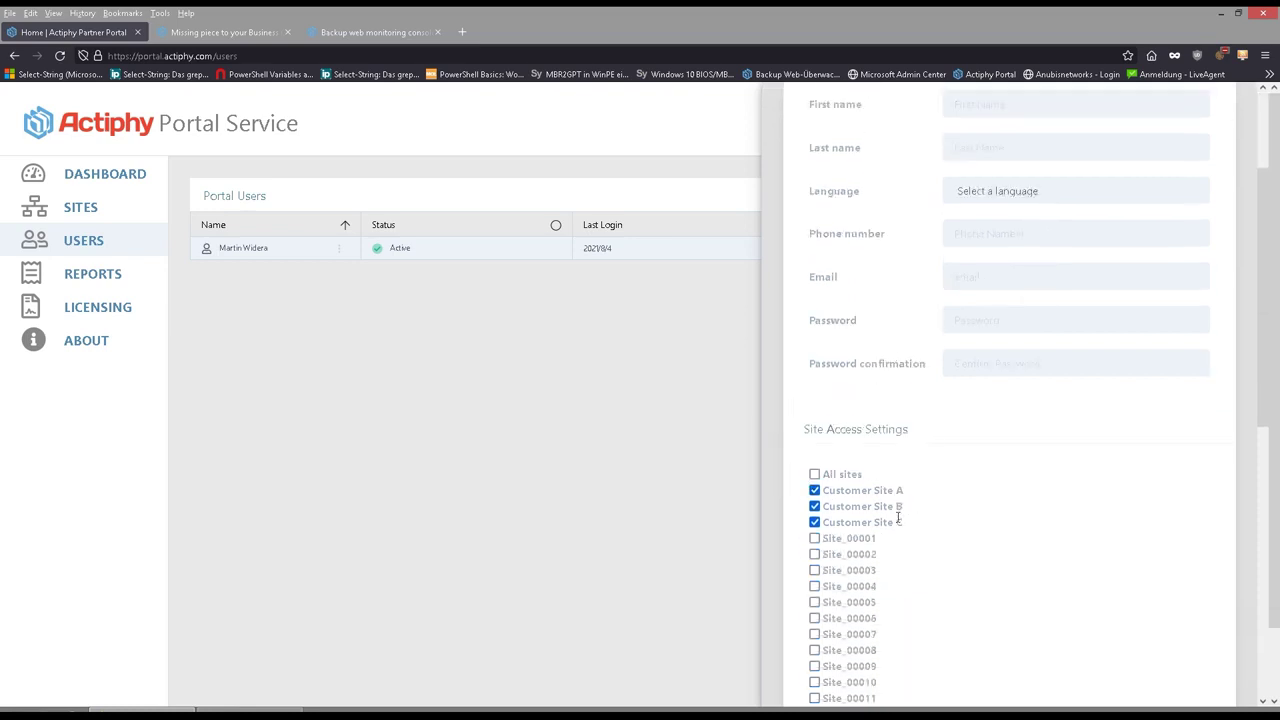
scroll(826, 570, "down", 5)
scroll(851, 606, "up", 10)
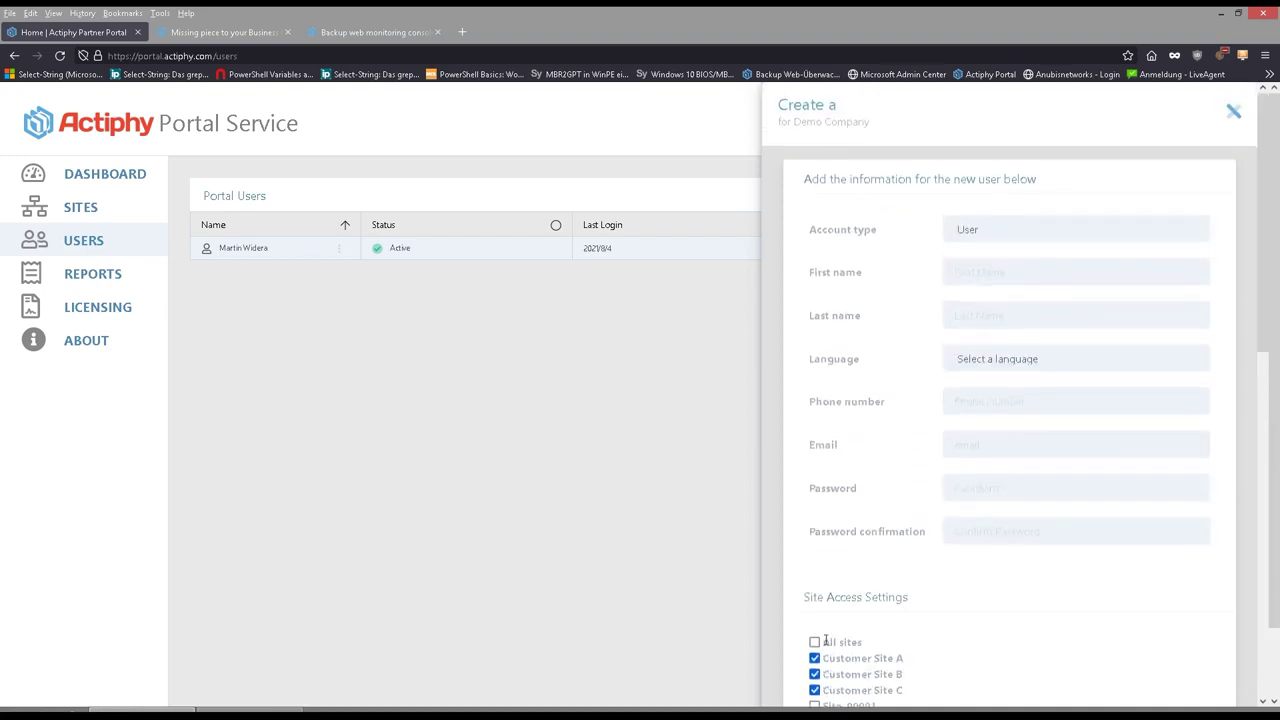
left_click(815, 691)
left_click(814, 674)
Step: Change the new user's account type to Viewer, review the other account types, and discard the form
left_click(984, 229)
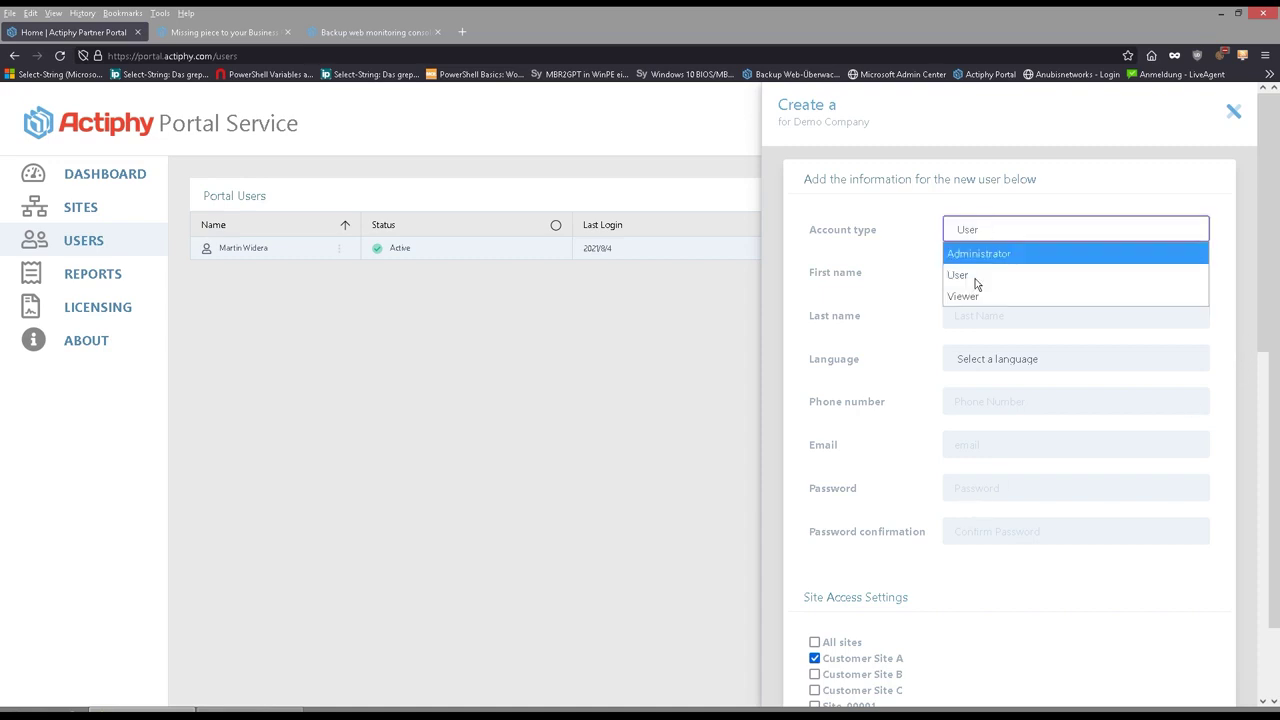
left_click(969, 297)
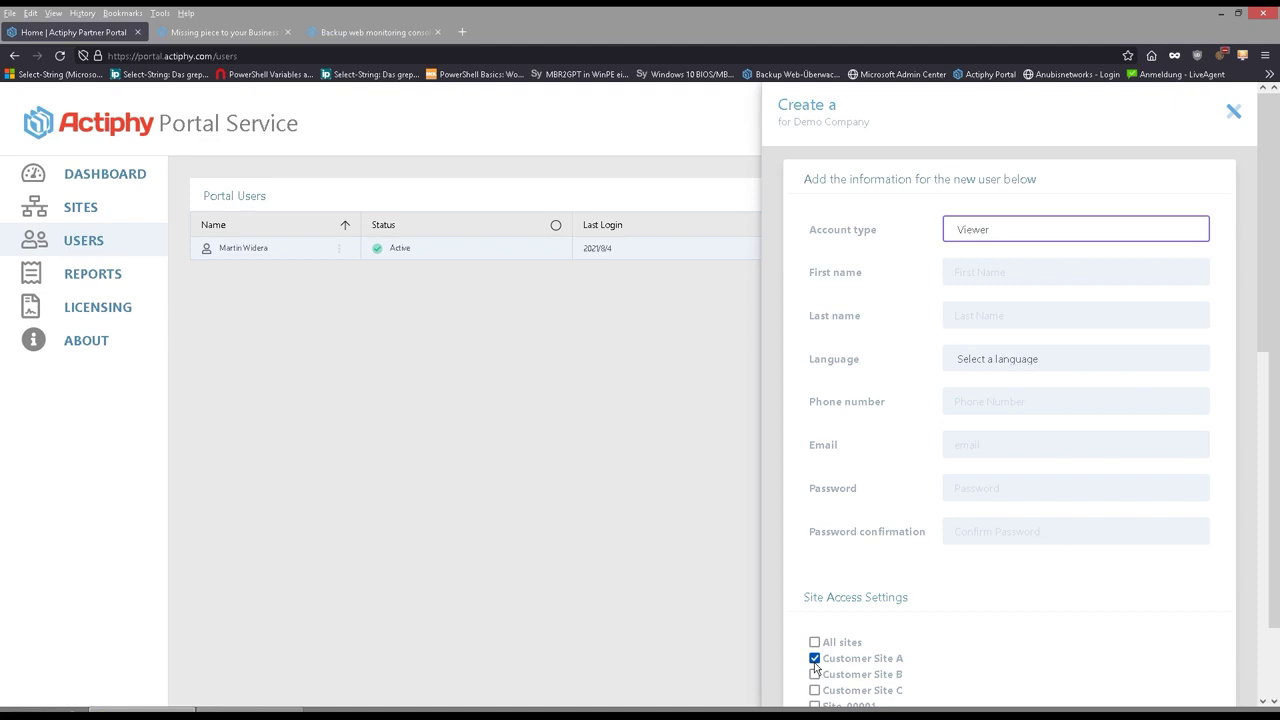
left_click(1018, 231)
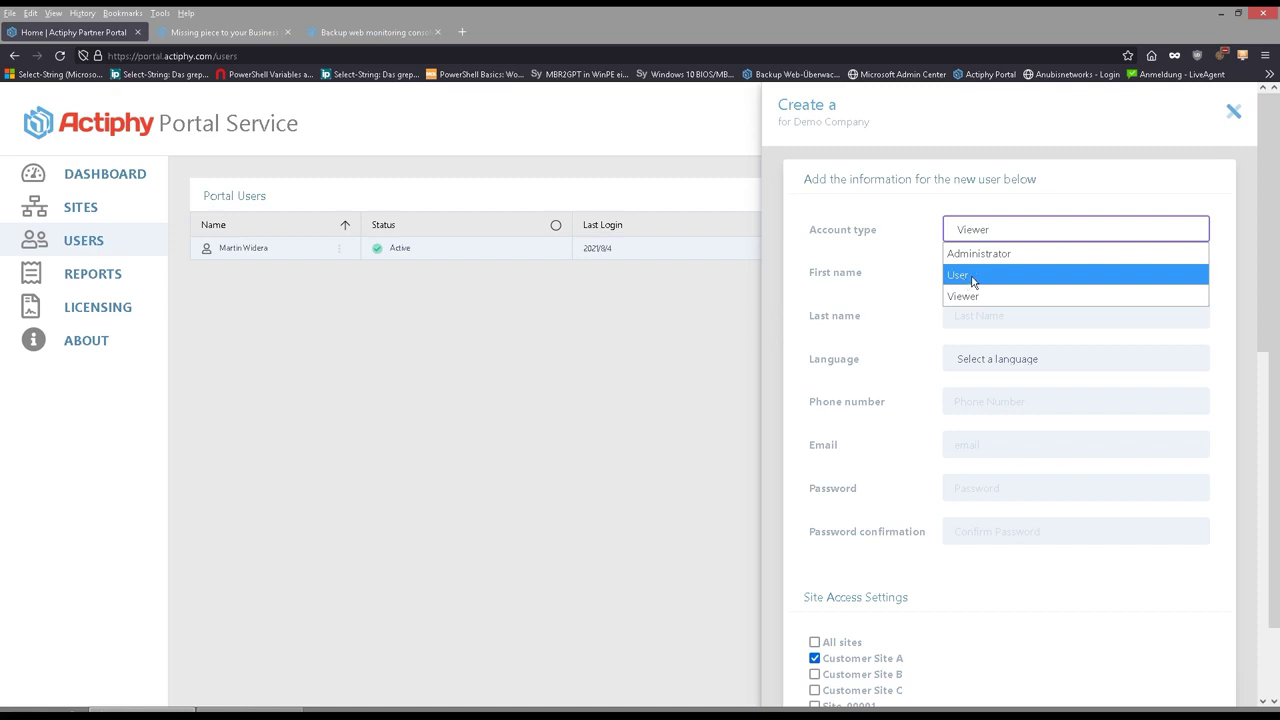
mouse_move(960, 284)
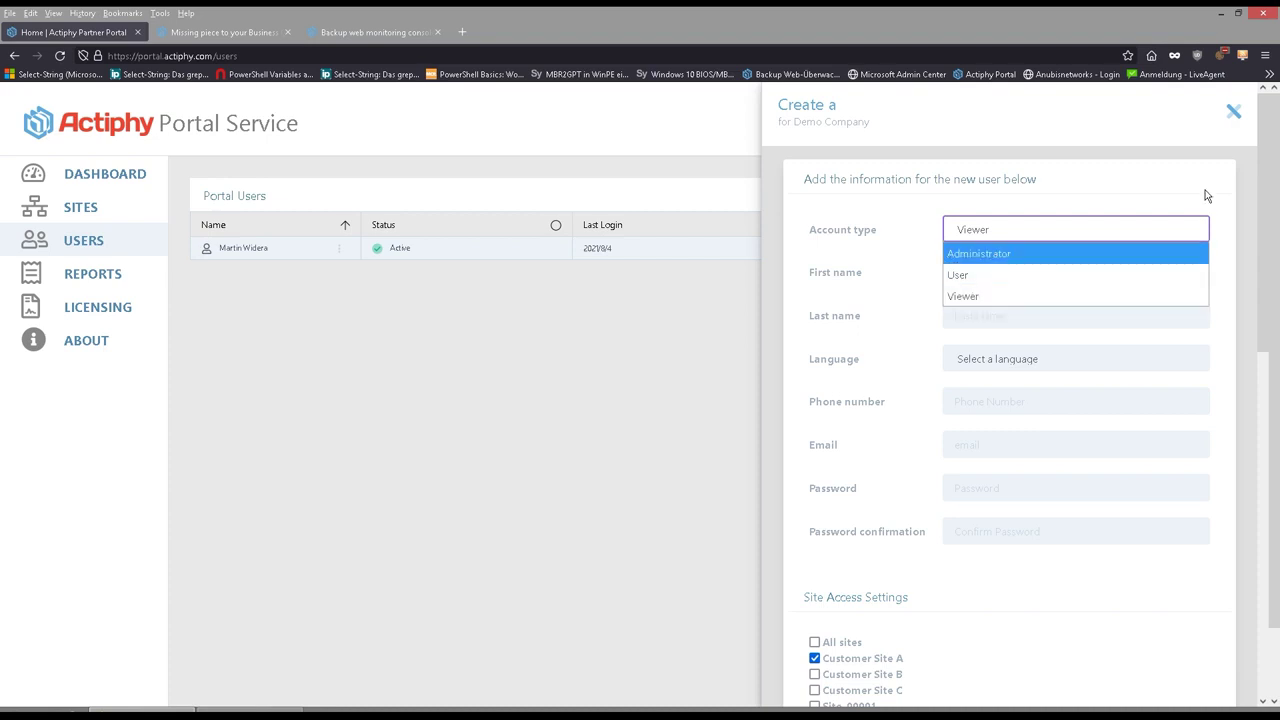
left_click(1234, 113)
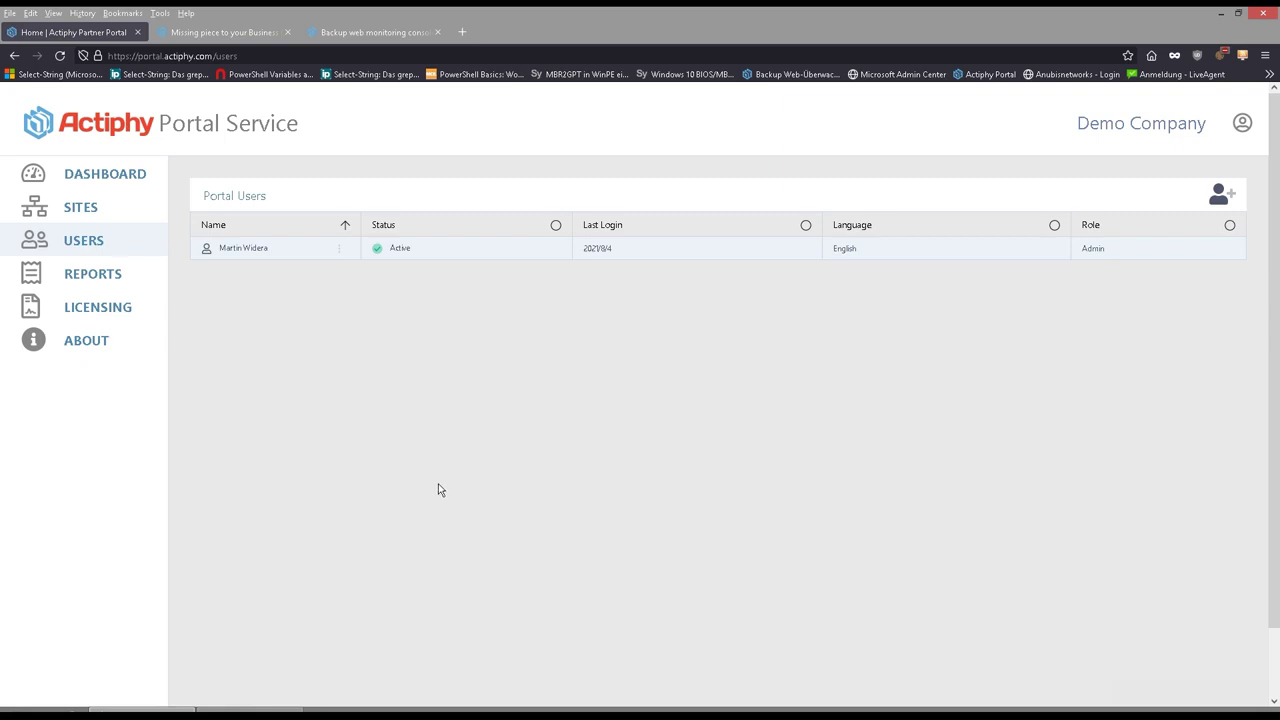
Step: Open the report generator and view the available report types without changing the selection
left_click(85, 274)
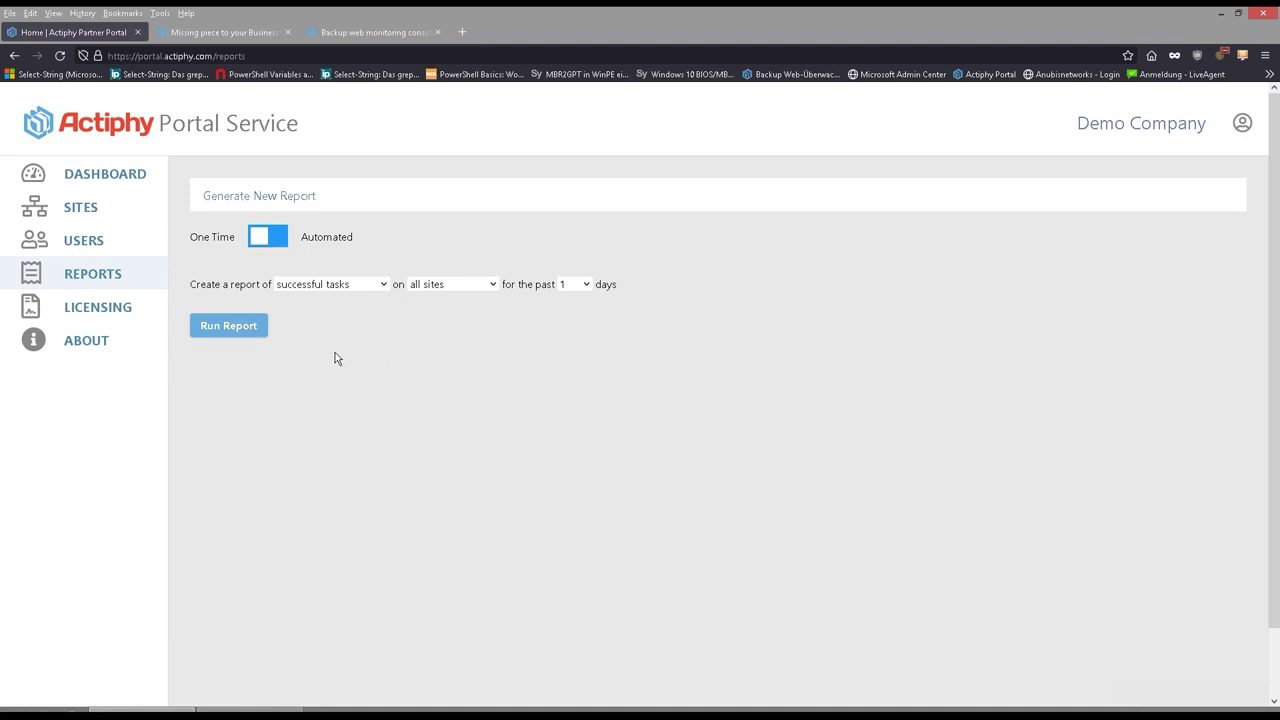
left_click(362, 288)
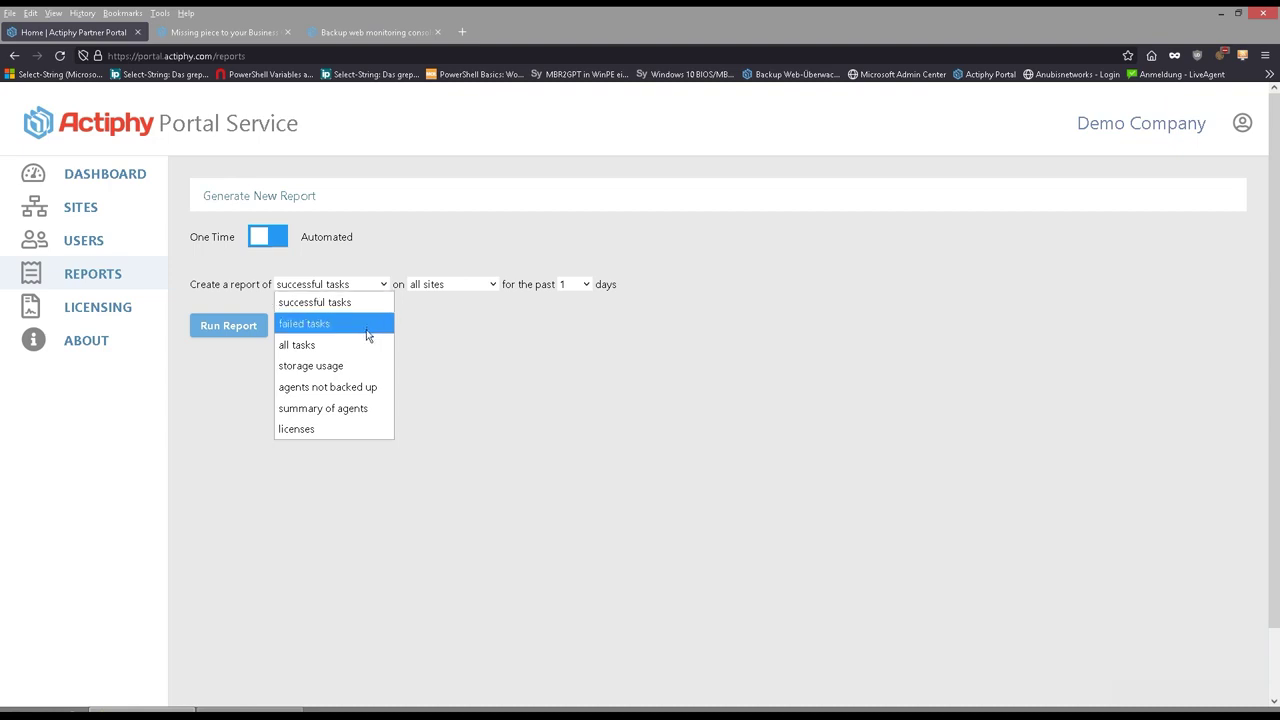
left_click(389, 244)
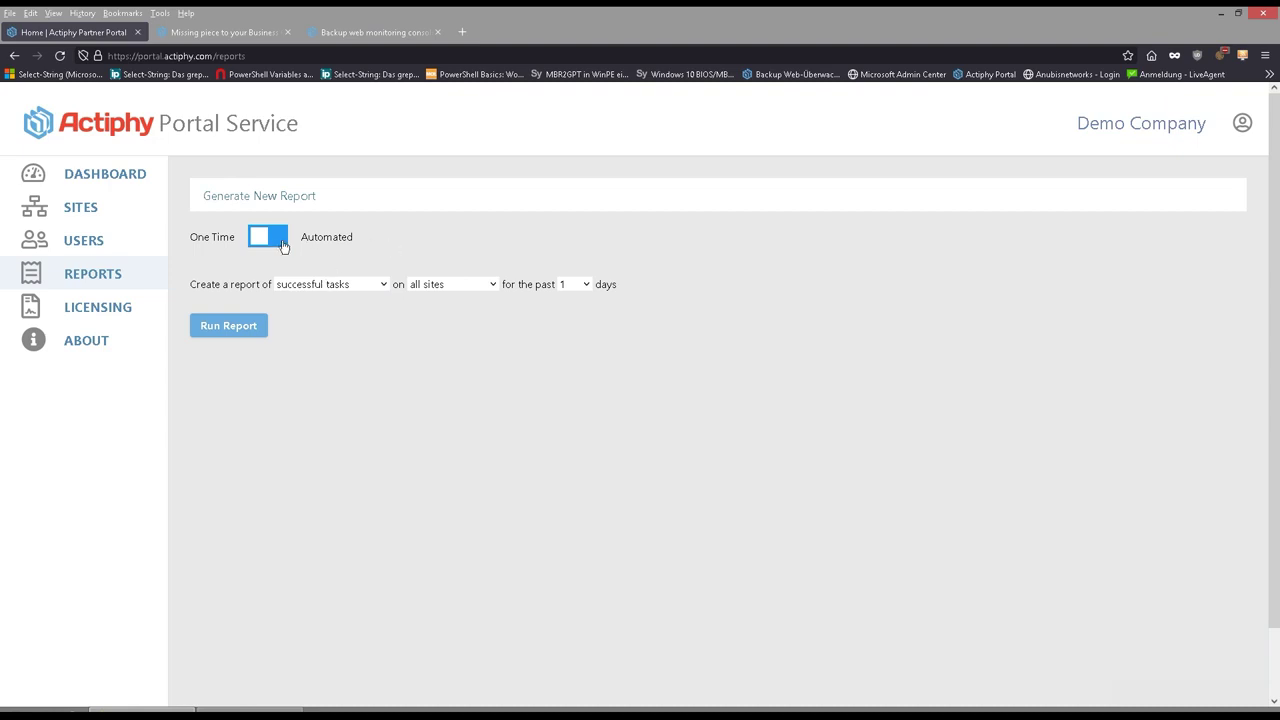
Step: Make the new report automated with a daily run, keeping CSV as the email attachment format
left_click(283, 245)
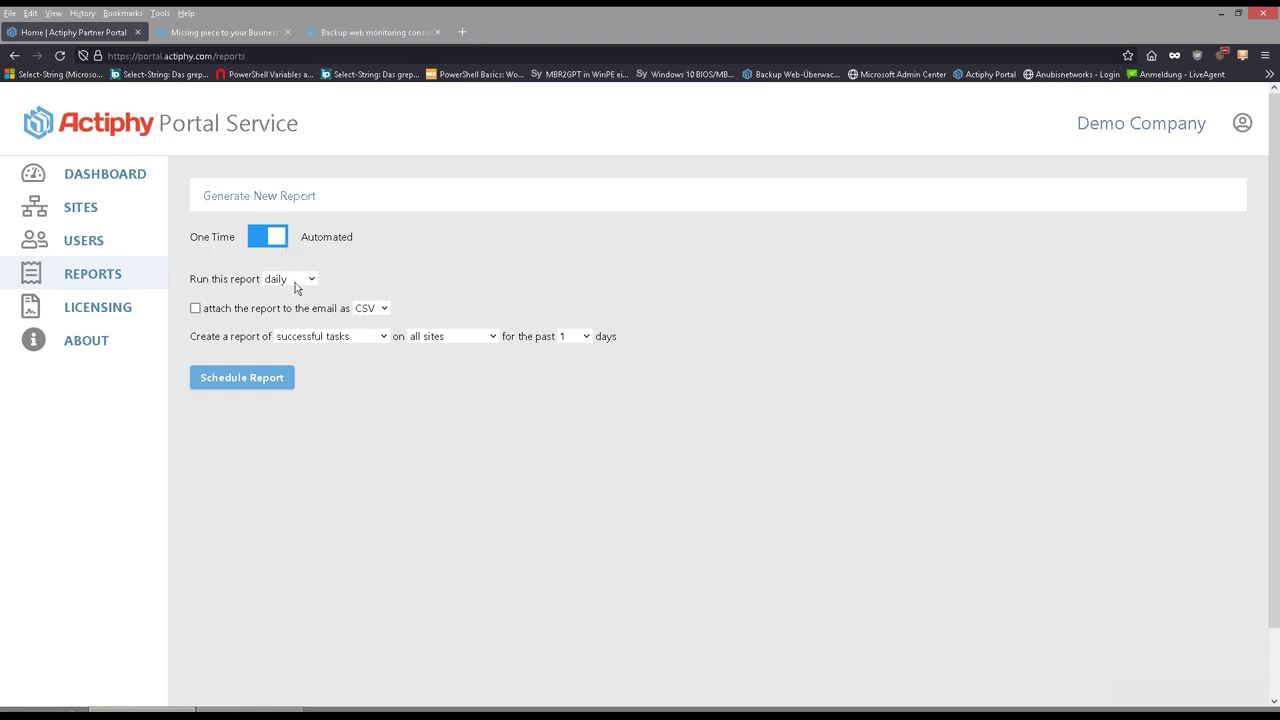
left_click(283, 284)
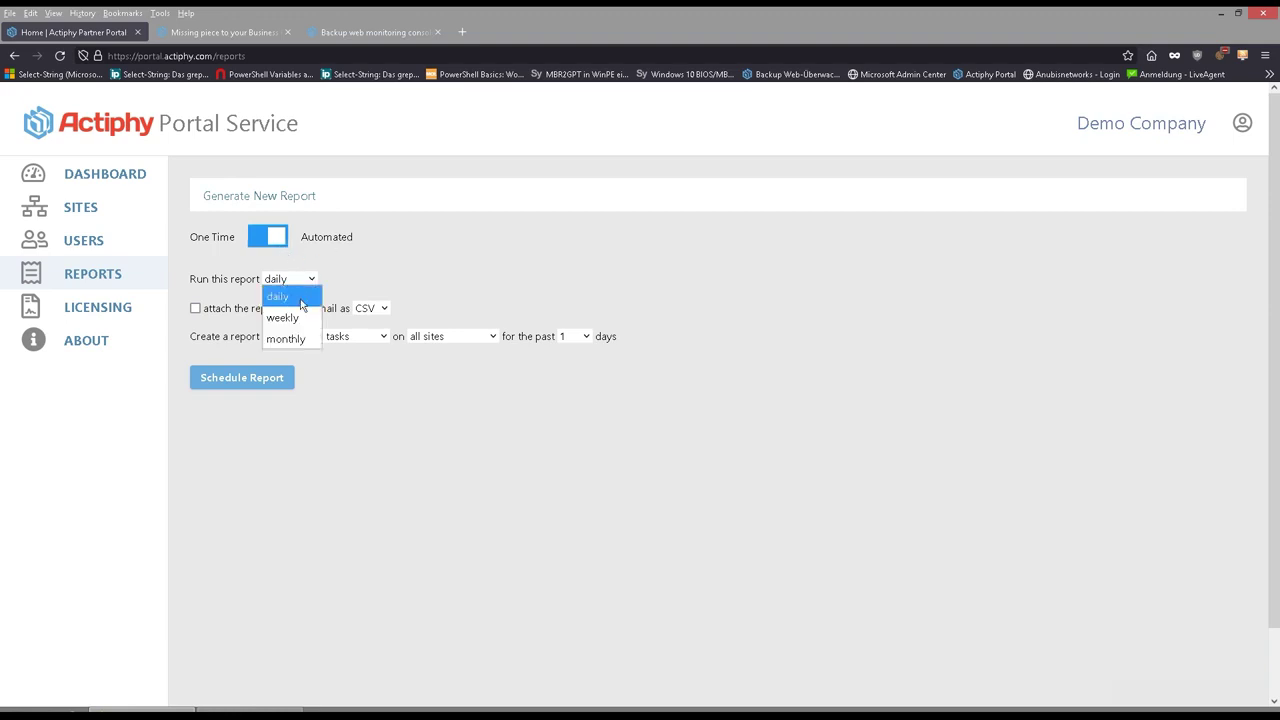
left_click(300, 304)
left_click(371, 308)
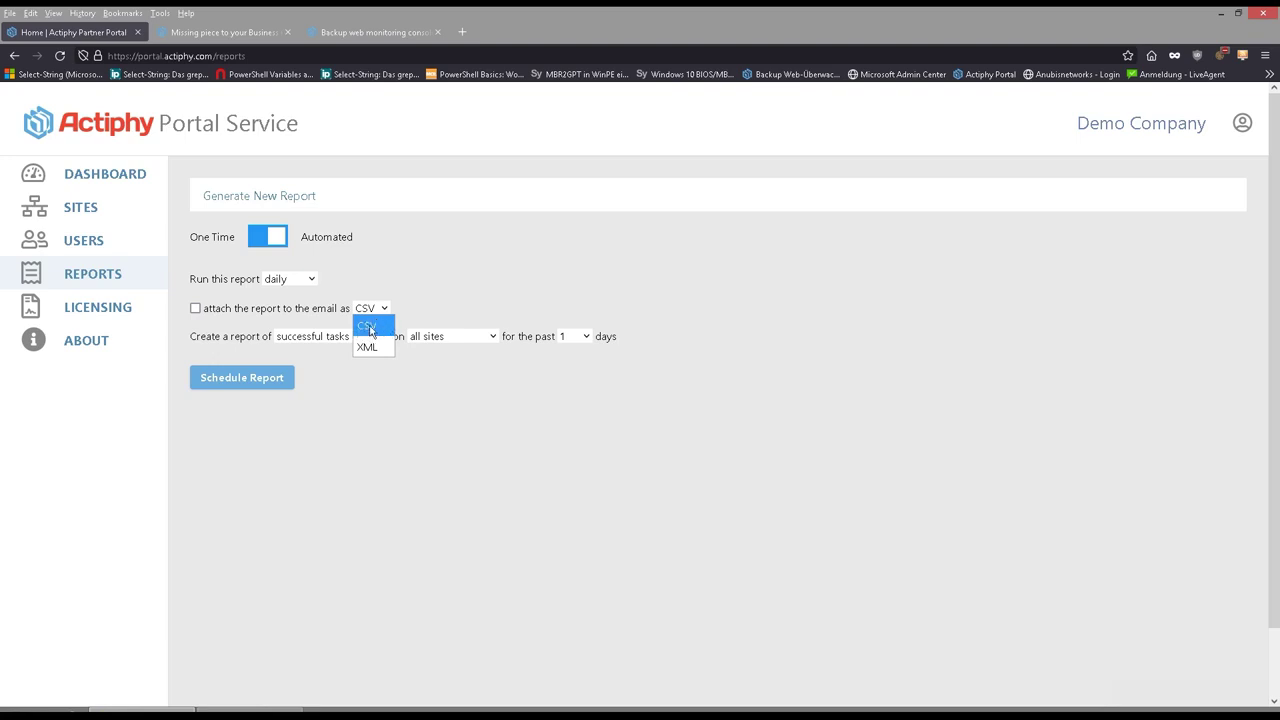
left_click(391, 313)
Step: Set the report to cover failed tasks on all sites for the past 3 days and schedule it
left_click(360, 337)
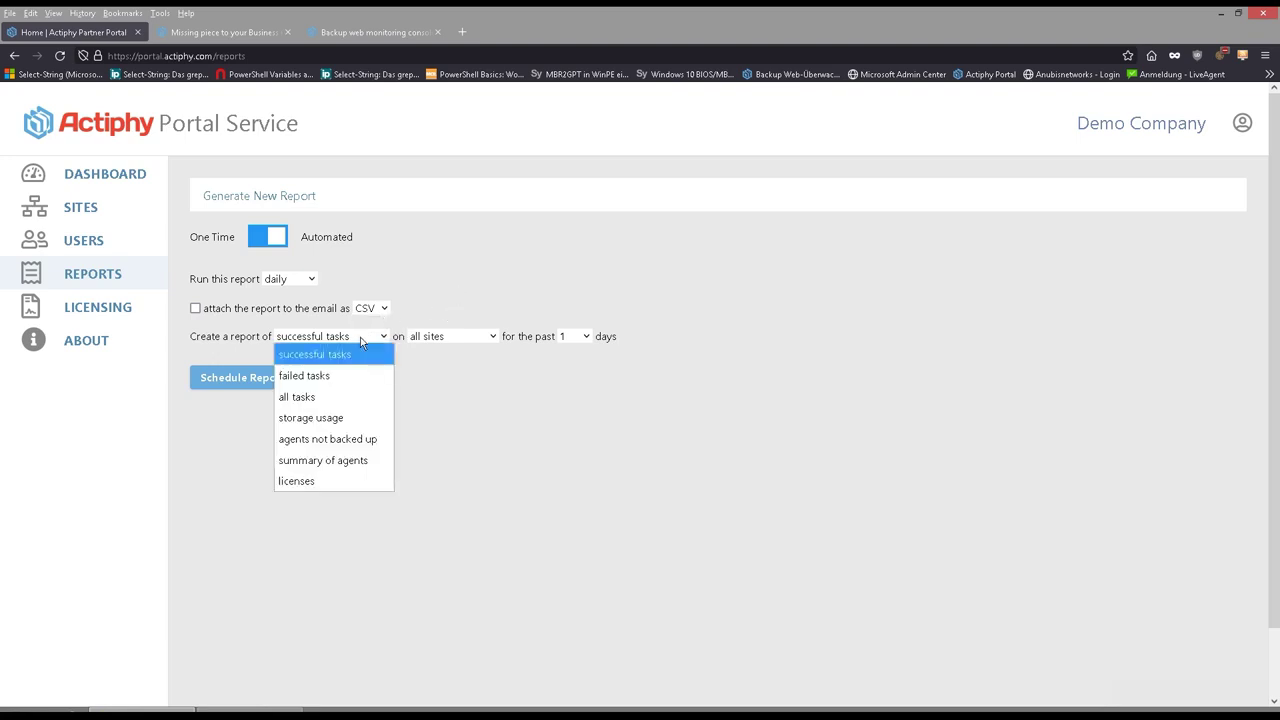
left_click(297, 380)
left_click(459, 337)
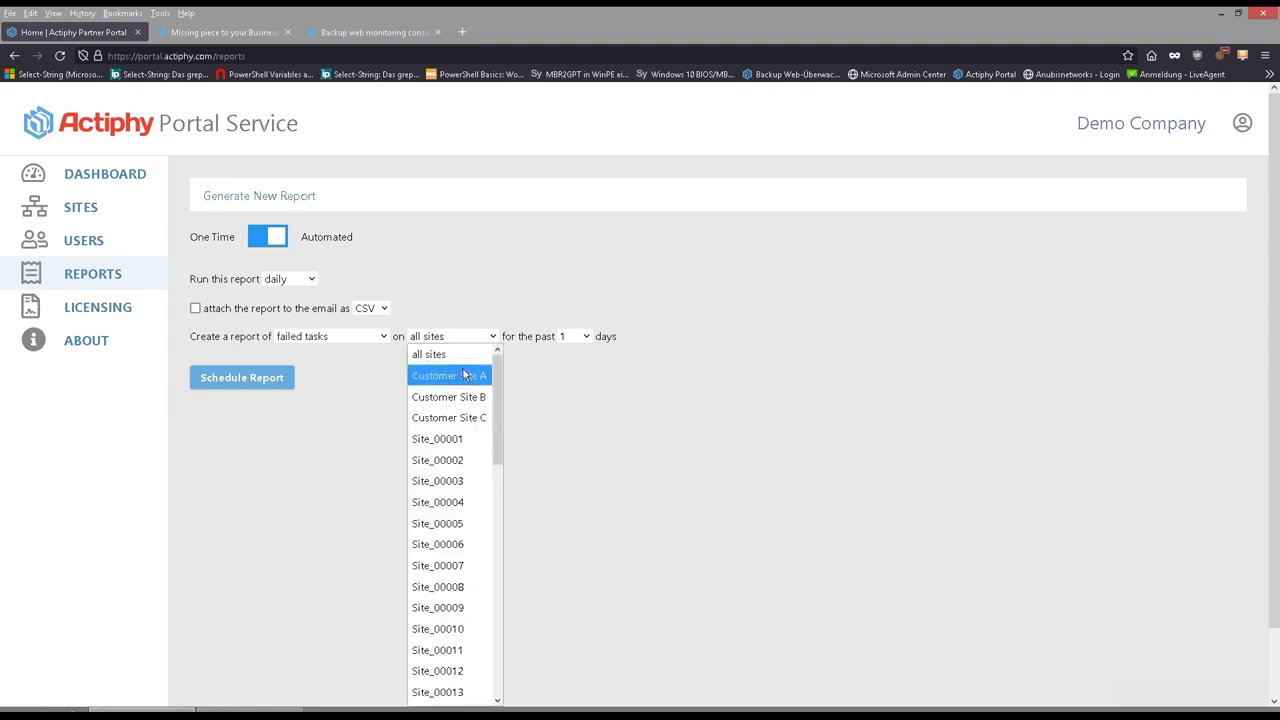
left_click(449, 355)
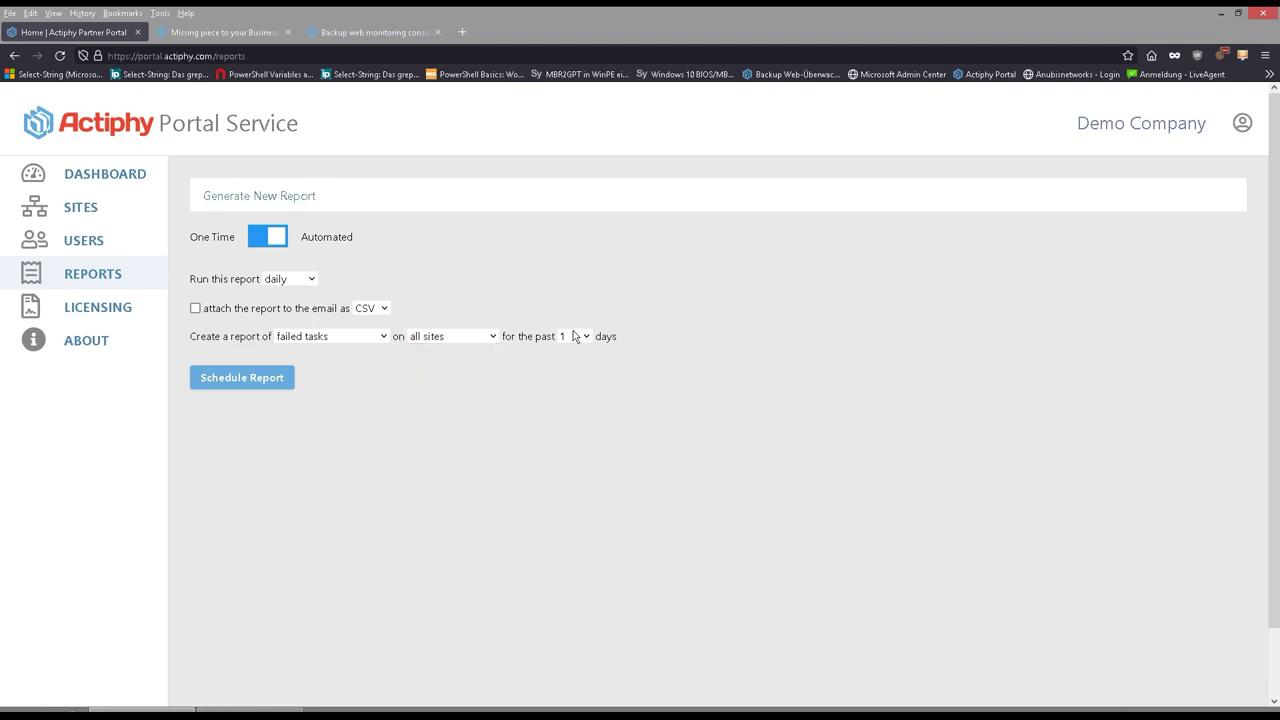
left_click(575, 338)
left_click(566, 397)
left_click(240, 380)
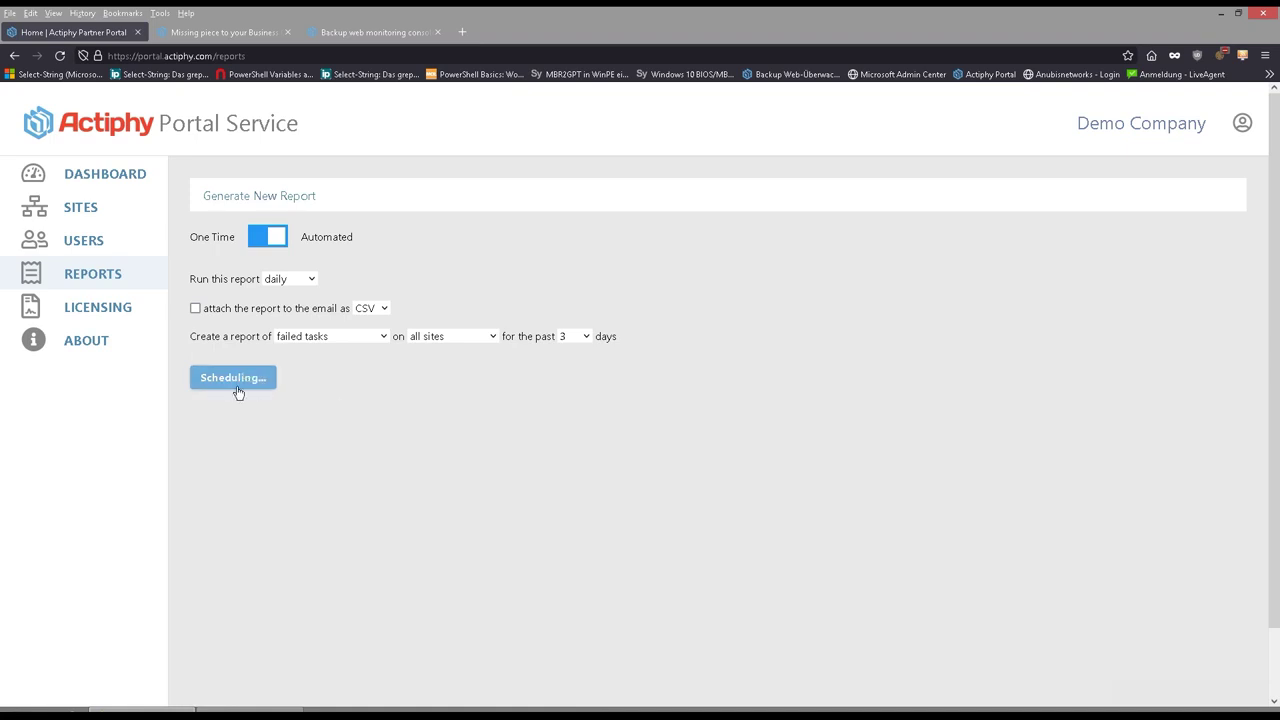